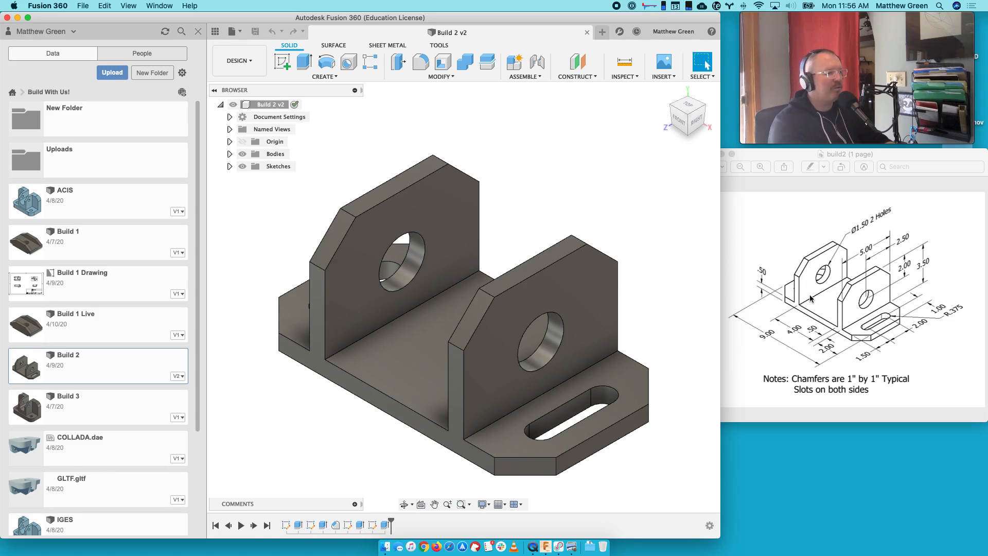
- Hide the data panel and expand the Bodies and Sketches folders in the browser
click(215, 31)
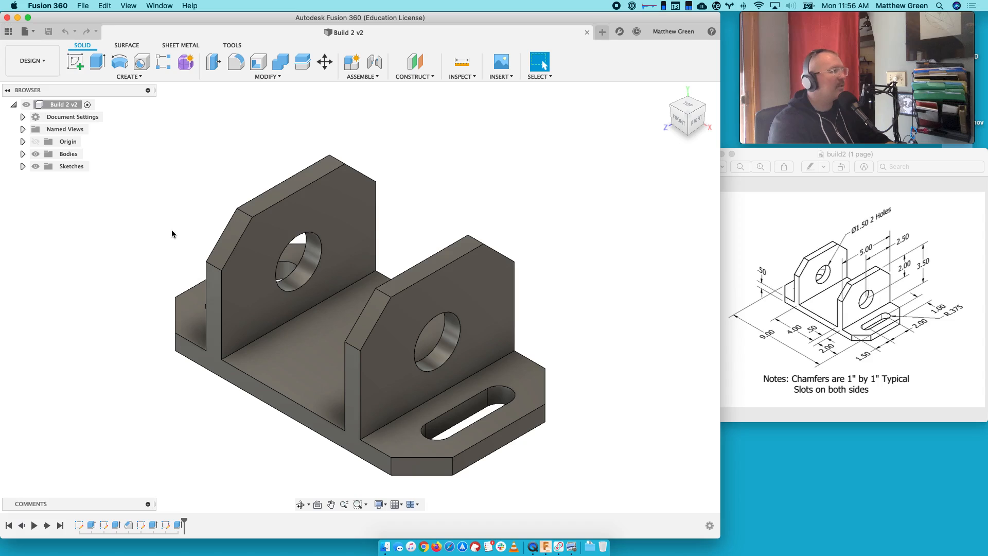
click(23, 166)
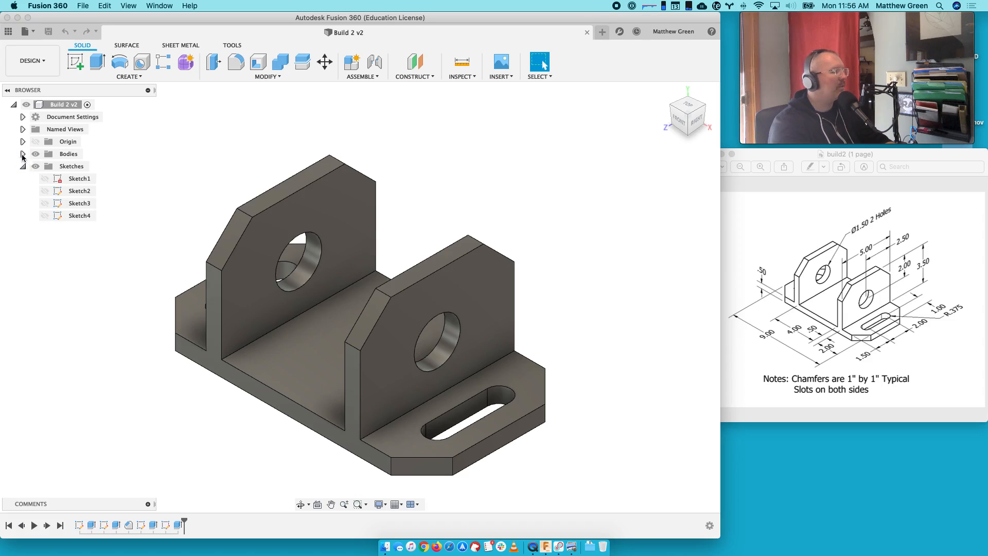
click(23, 154)
right_click(77, 166)
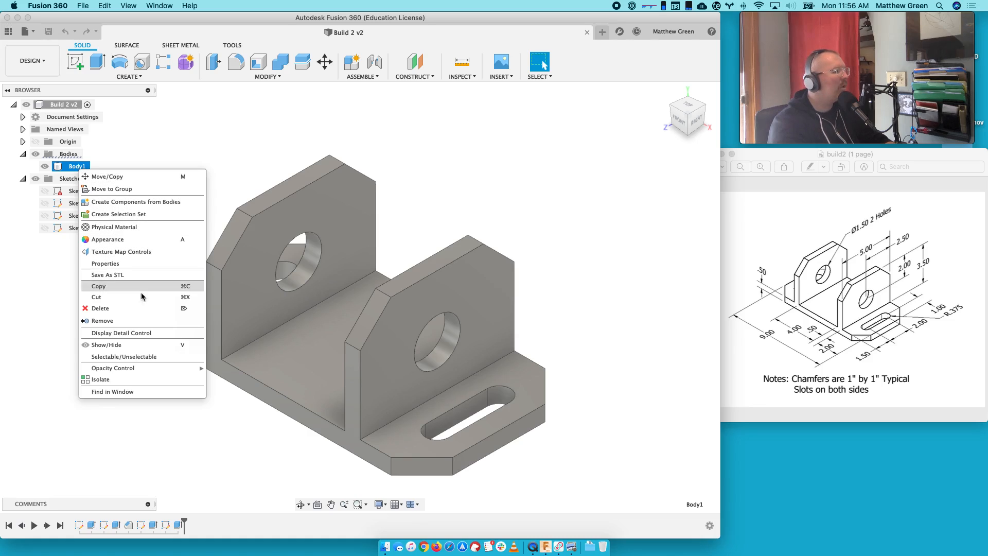
click(187, 158)
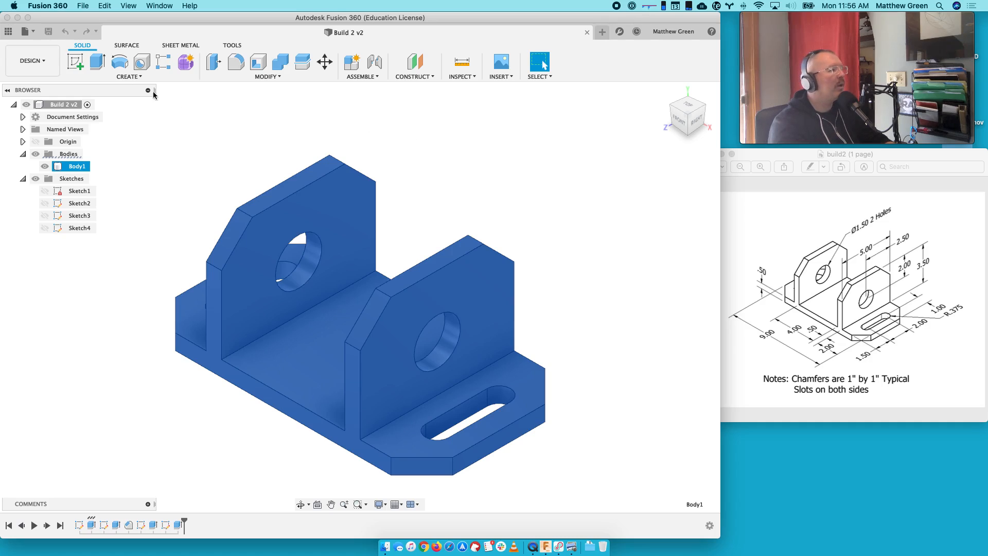
- Create a new drawing from the full design, from scratch, using the ASME standard, inch units and a B (17in x 11in) sheet
click(83, 5)
mouse_move(104, 50)
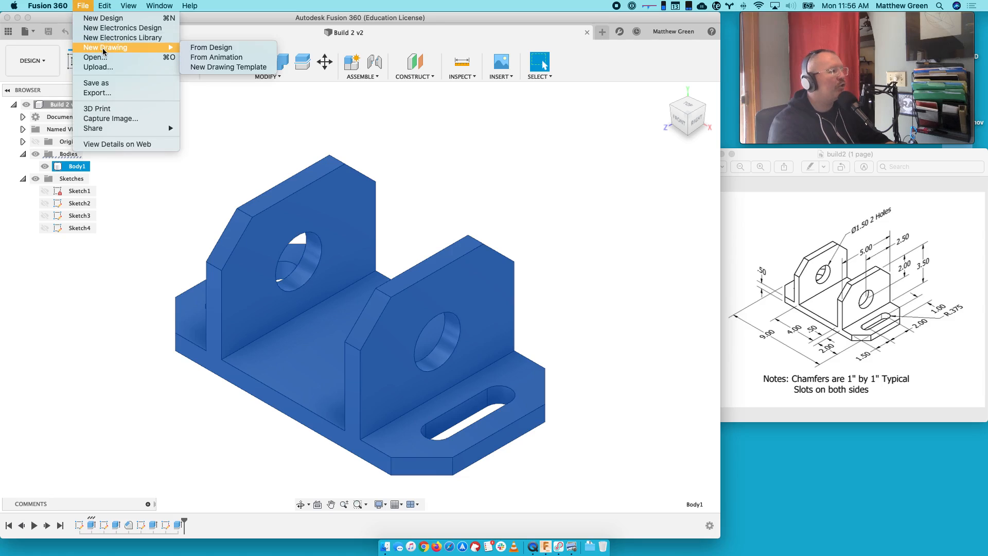
click(242, 49)
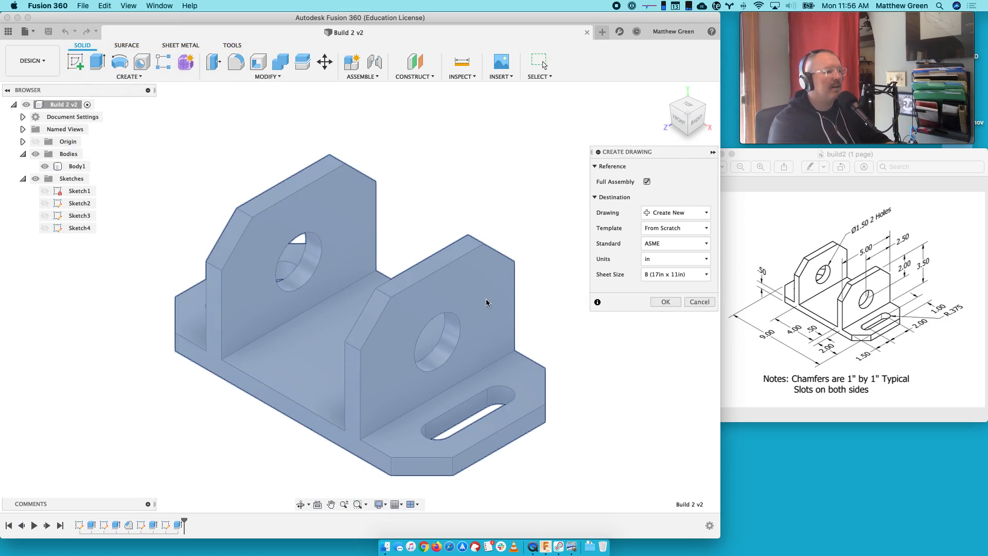
click(689, 245)
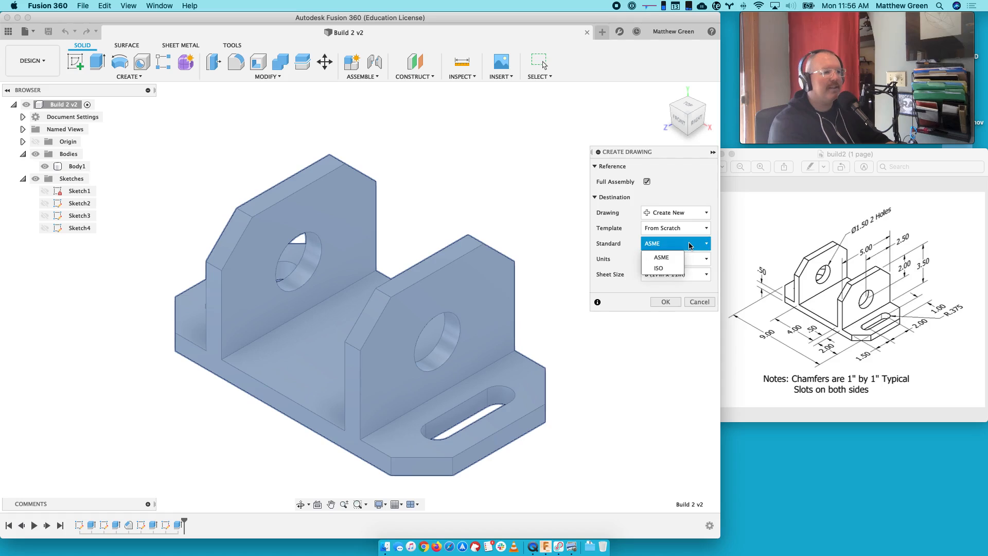
click(669, 255)
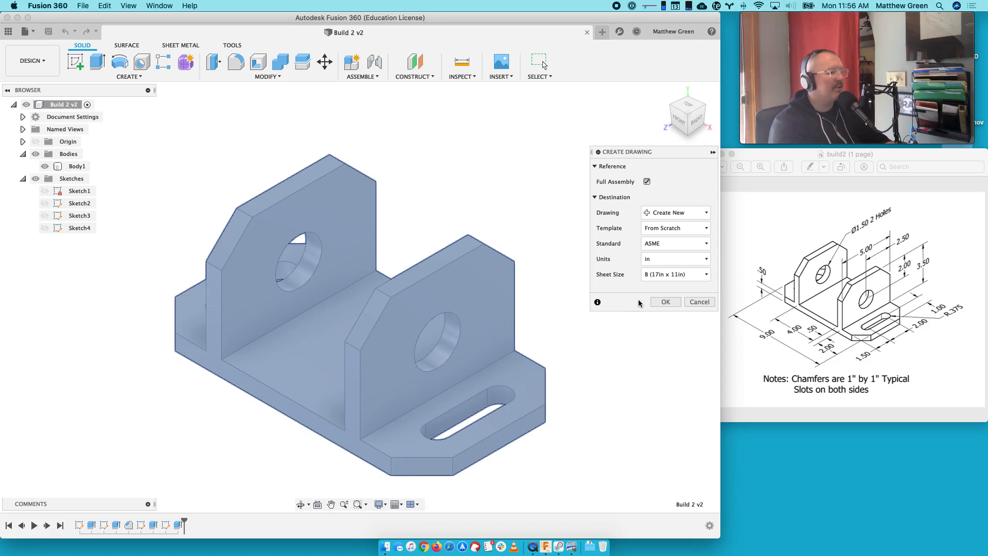
click(665, 302)
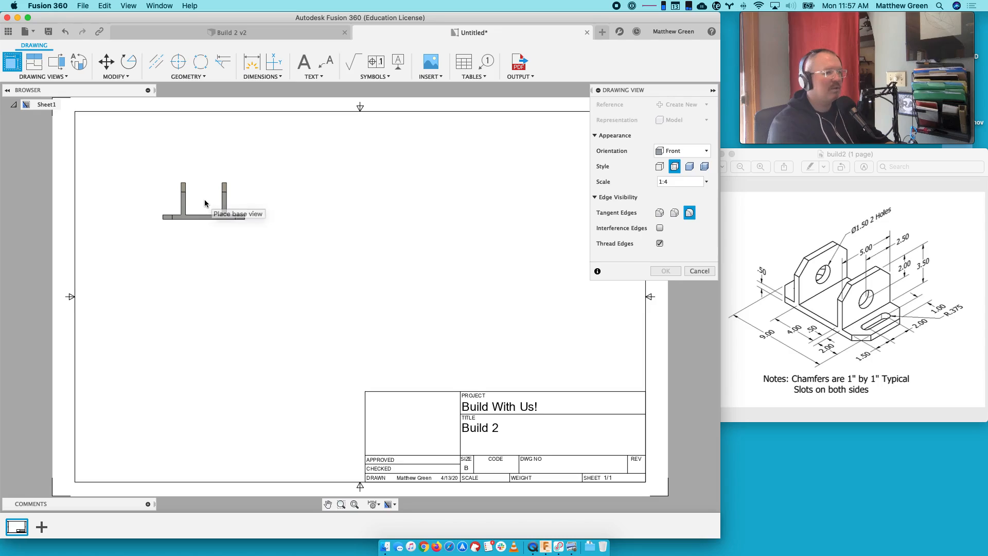
- Place the front base view at 1:4 in the sheet's lower-left area and project the top, isometric and right-side views from it
click(208, 319)
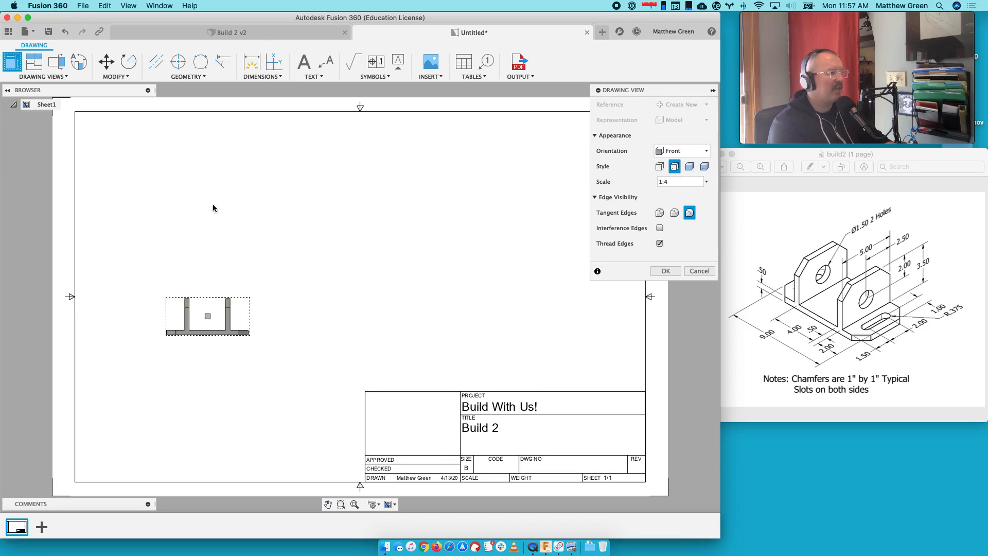
click(665, 272)
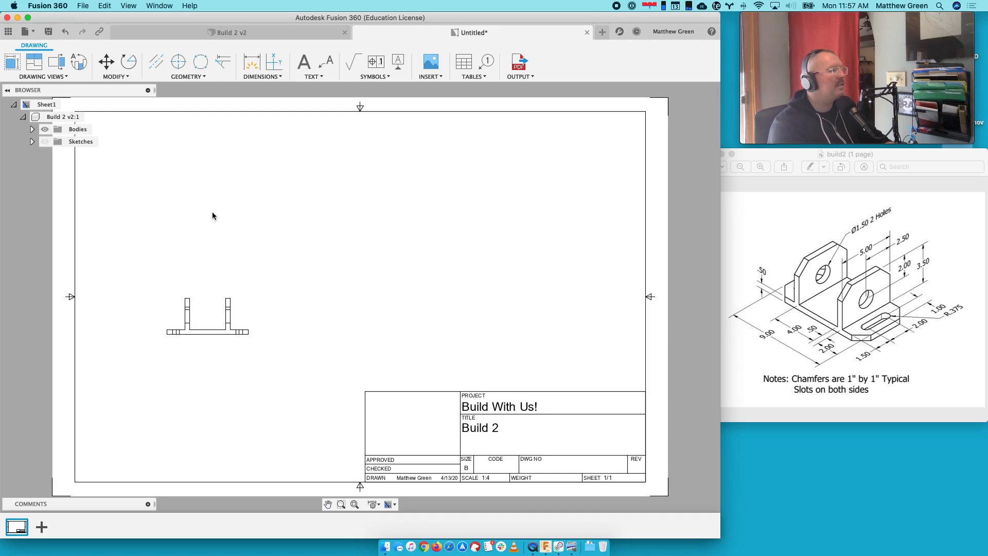
click(33, 62)
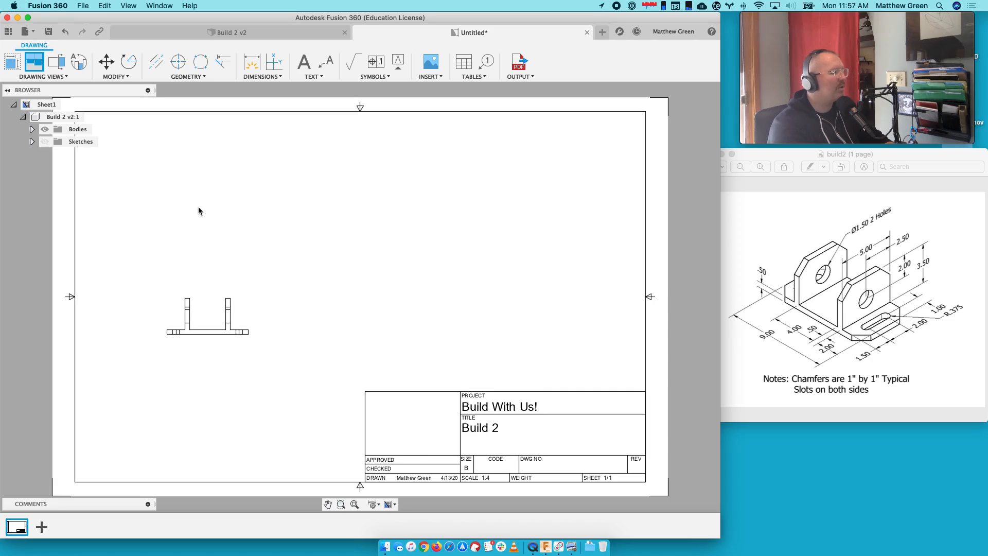
click(208, 333)
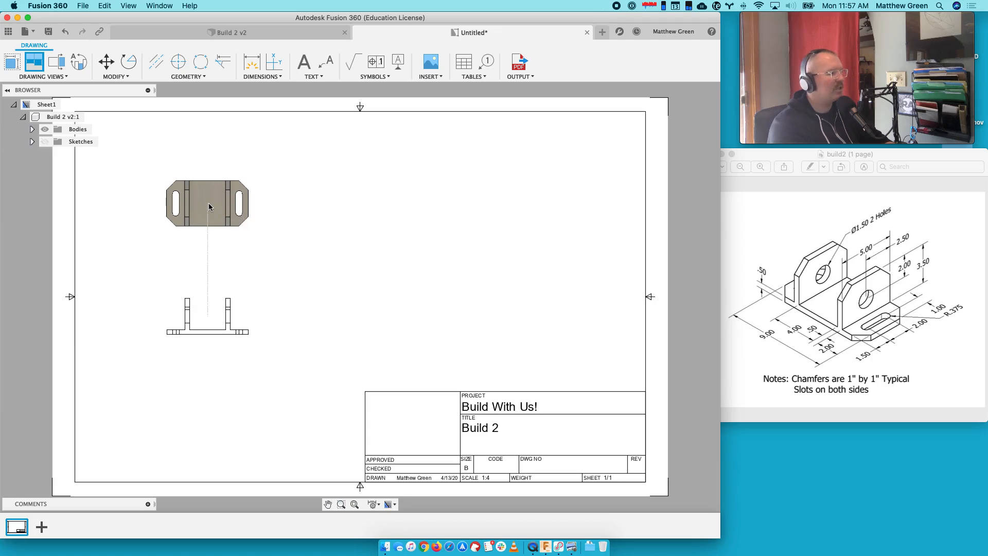
click(209, 207)
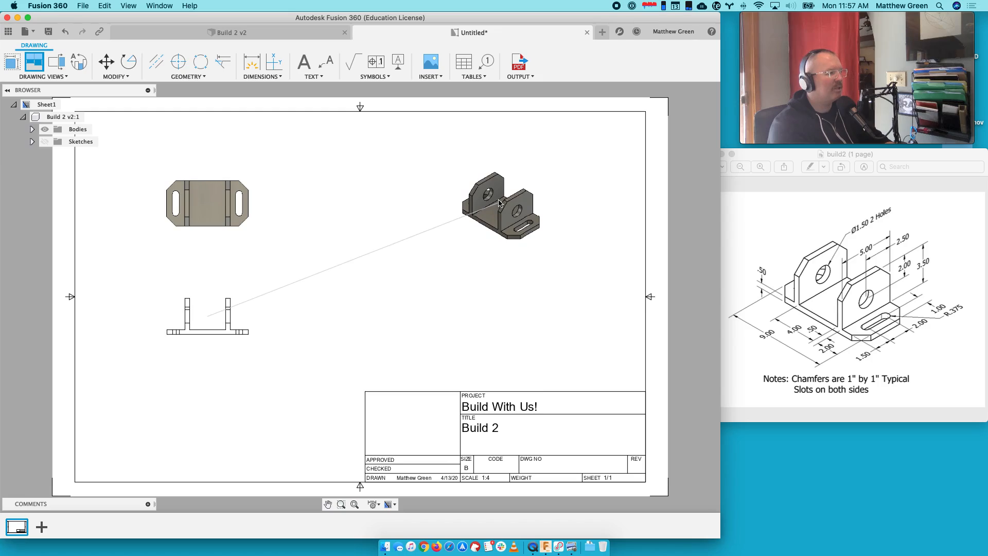
click(498, 201)
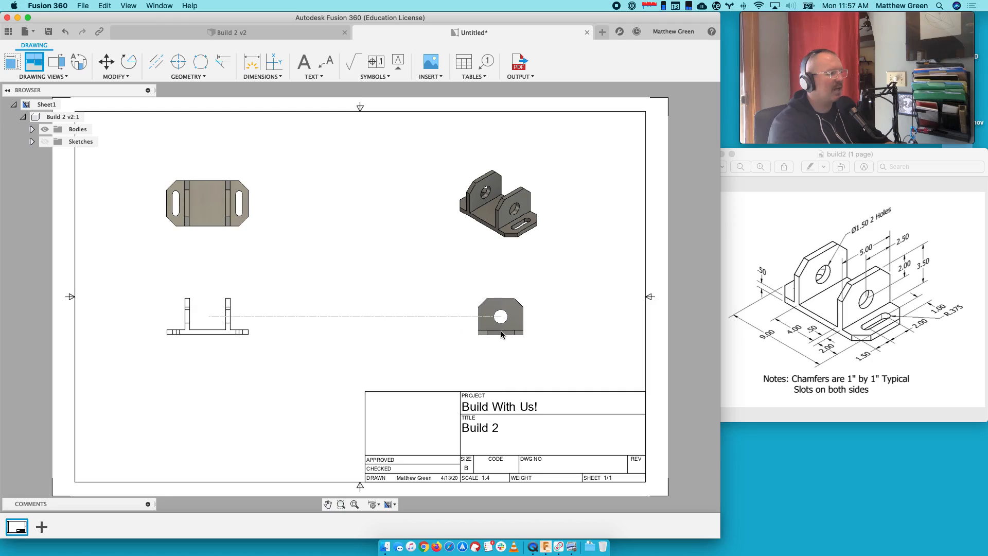
click(502, 334)
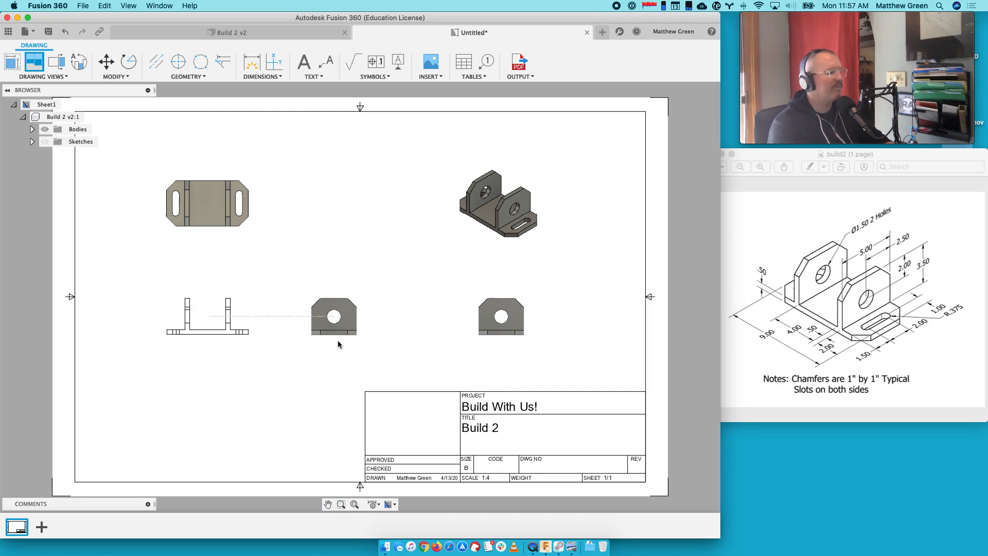
key(Return)
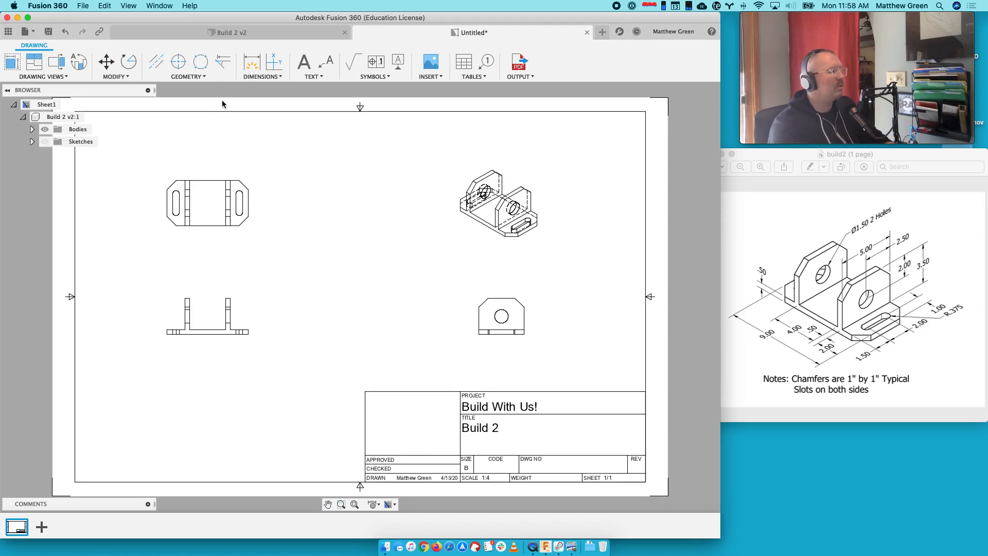
- Dimension the overall width of the base in the front view, placing the dimension below the view
click(251, 62)
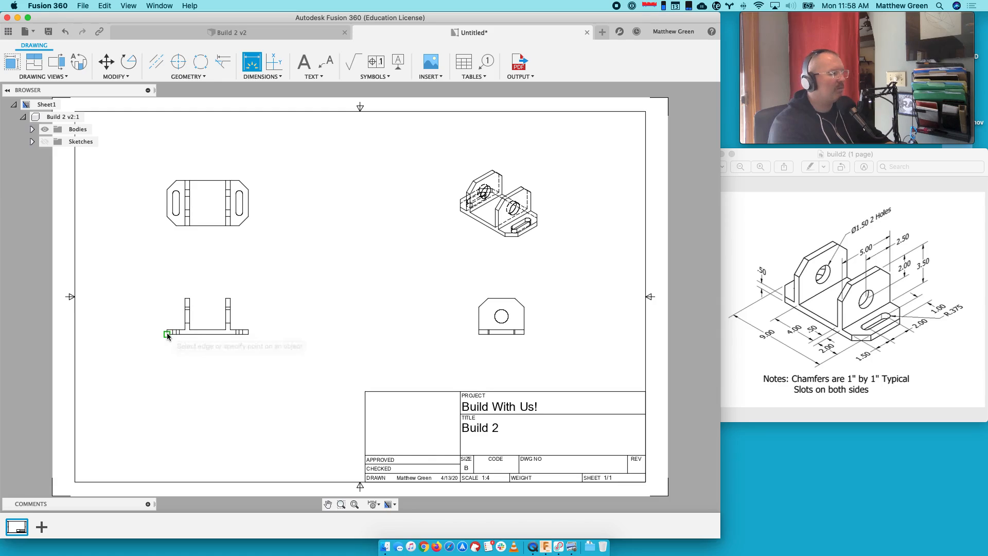
scroll(167, 335, up, 5)
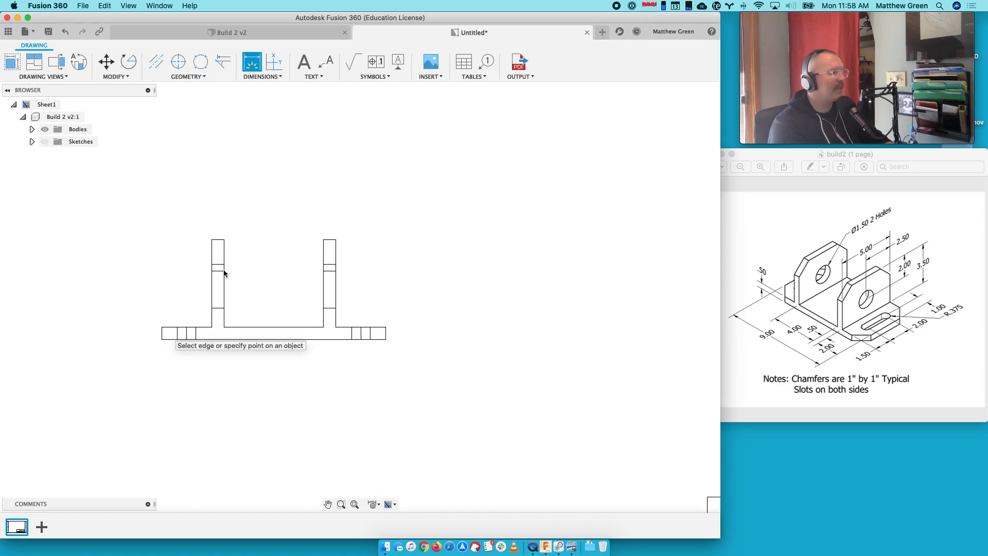
click(161, 339)
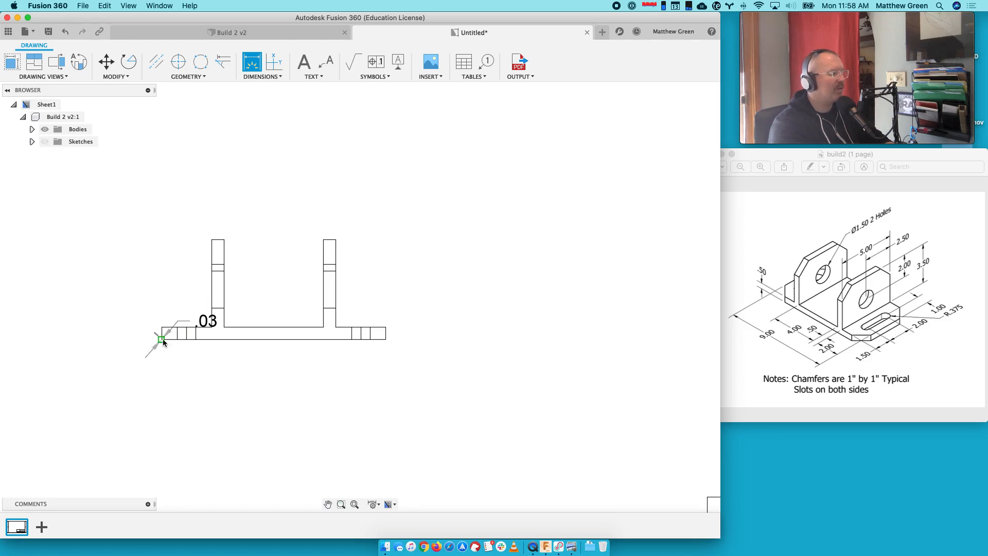
click(386, 339)
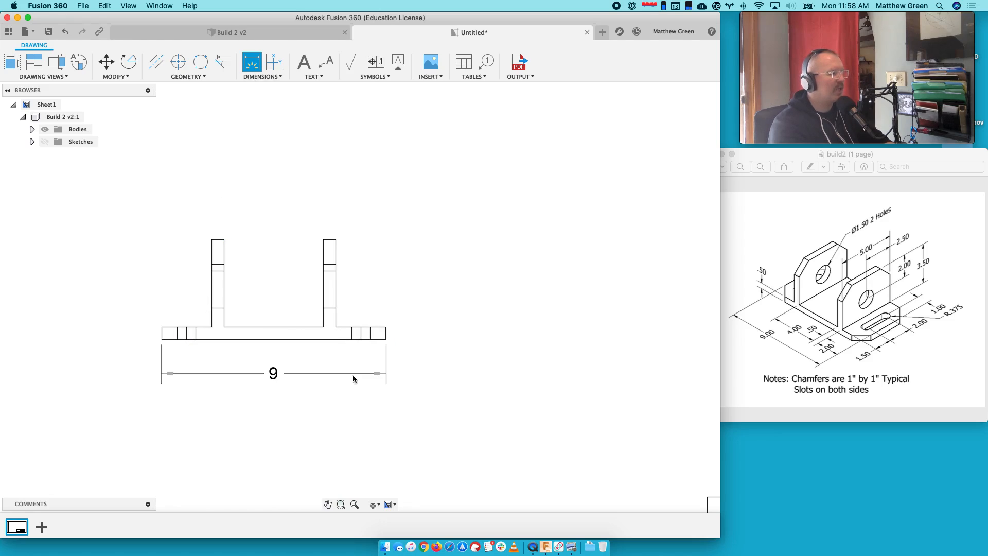
click(274, 374)
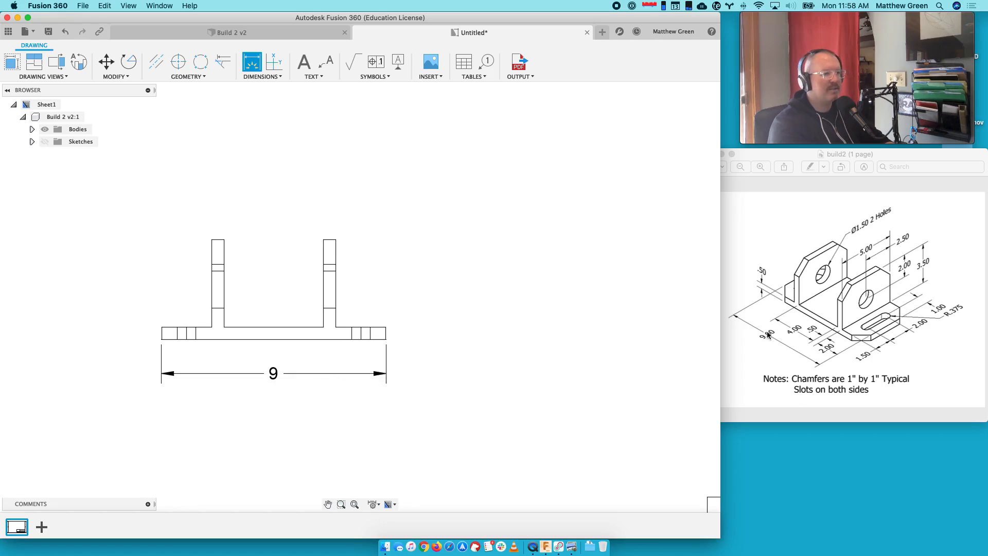
- Dimension the overall depth of the part in the top view, placing the dimension to the view's left
scroll(360, 252, down, 5)
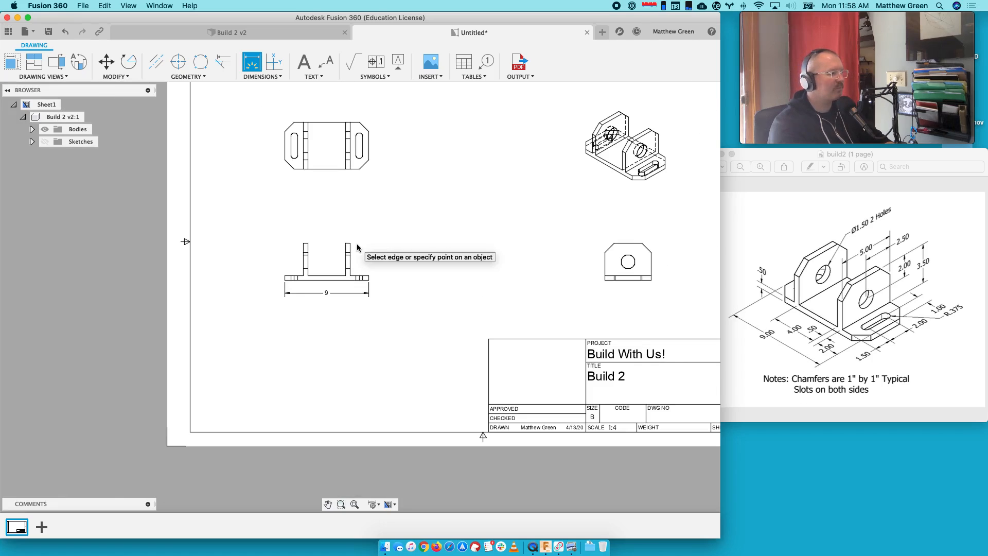
scroll(337, 136, up, 5)
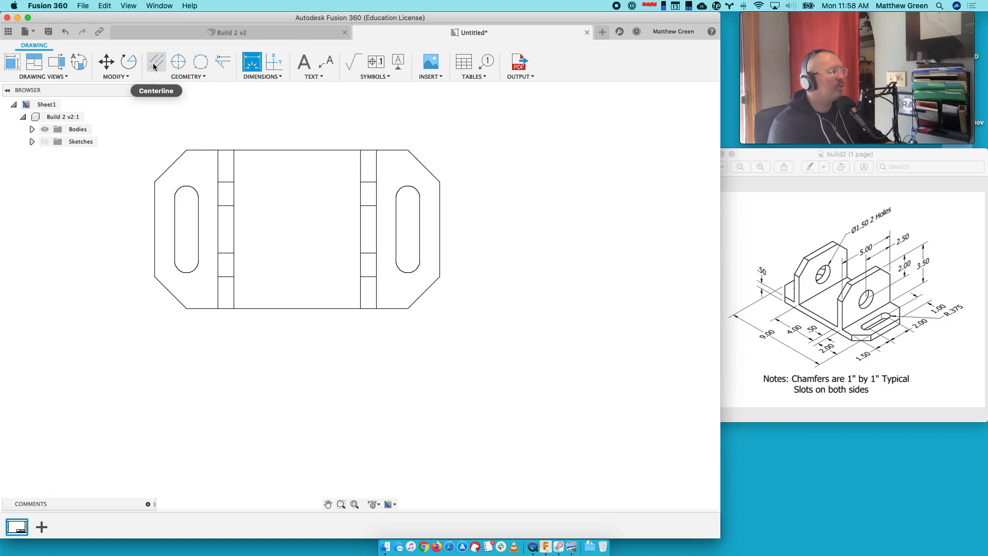
click(257, 68)
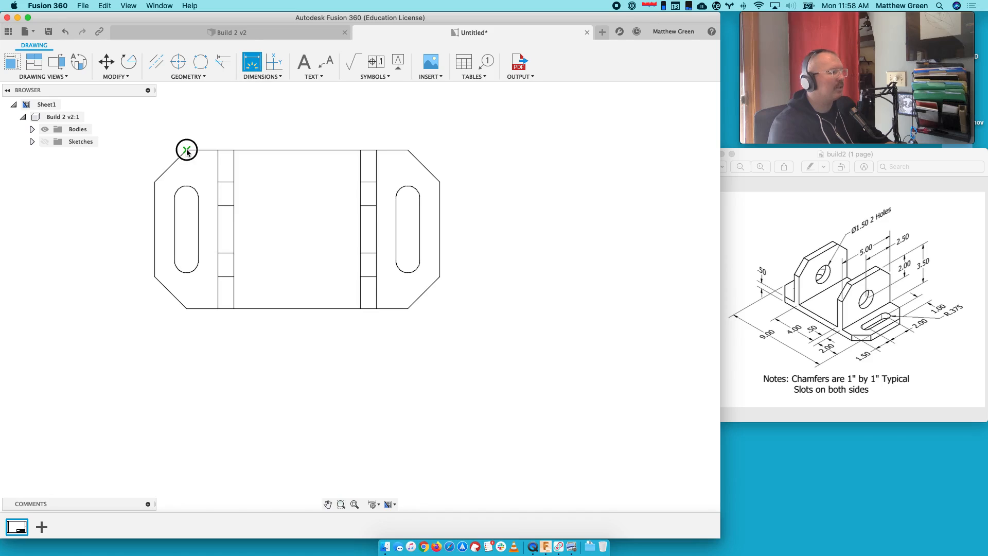
click(186, 150)
click(187, 308)
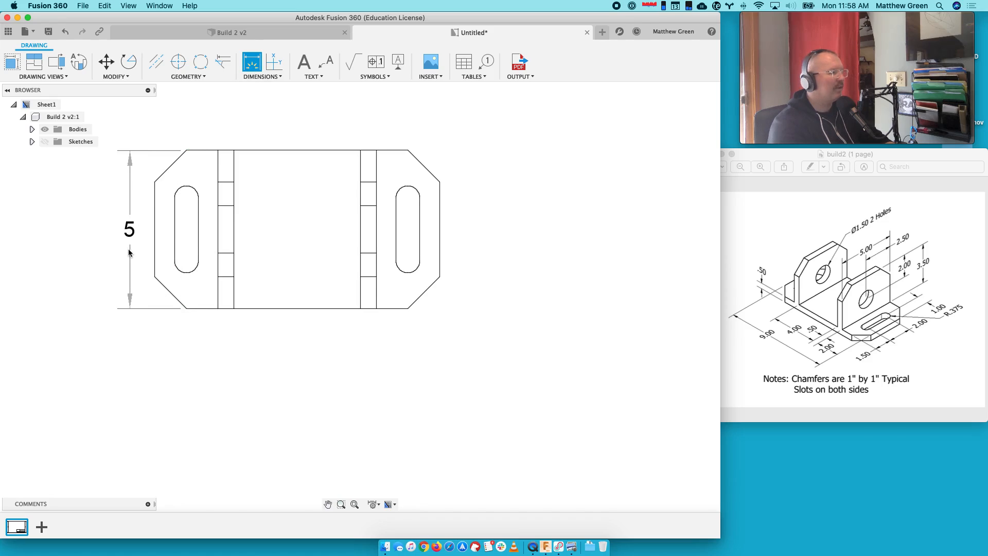
click(128, 251)
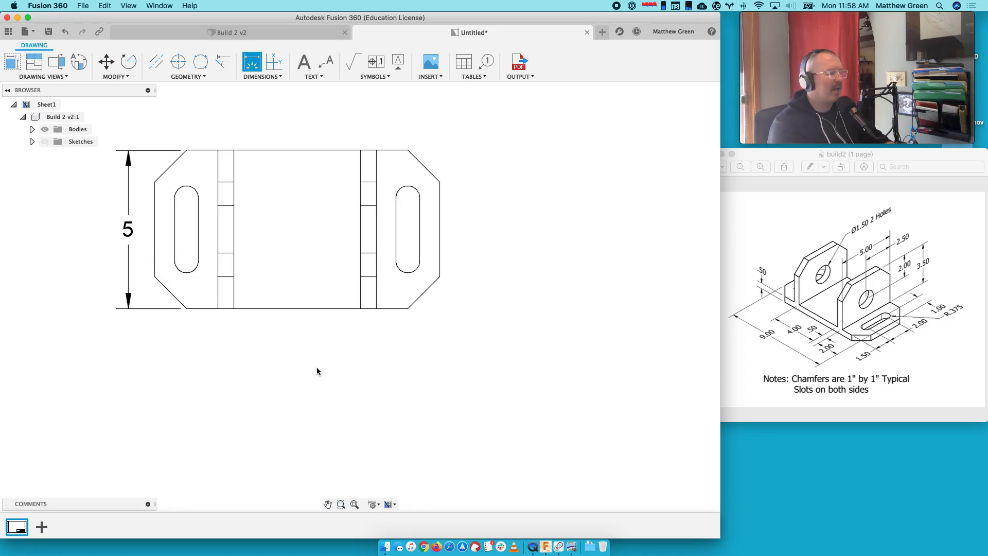
- Dimension the overall height of the part in the side view, placing the dimension to the view's right
scroll(317, 366, down, 5)
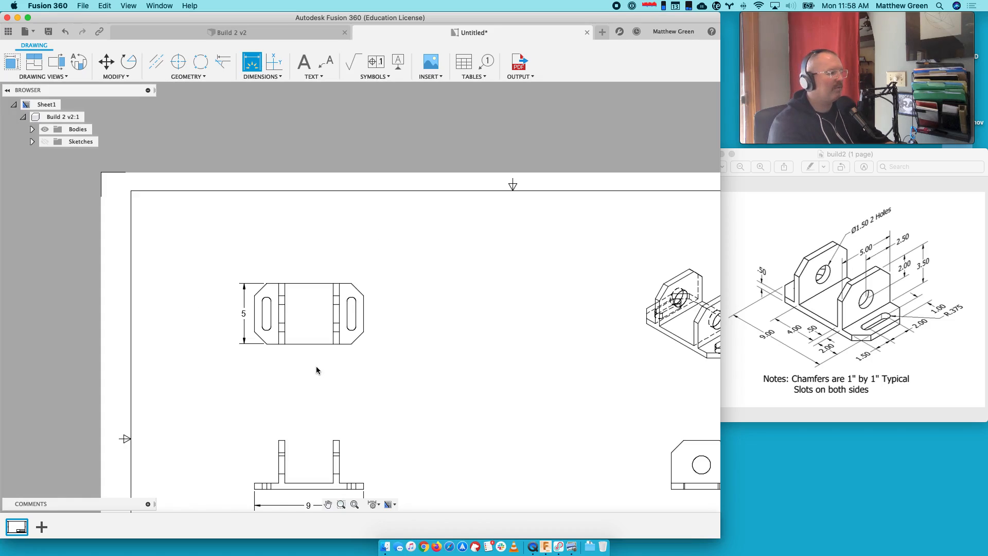
click(341, 505)
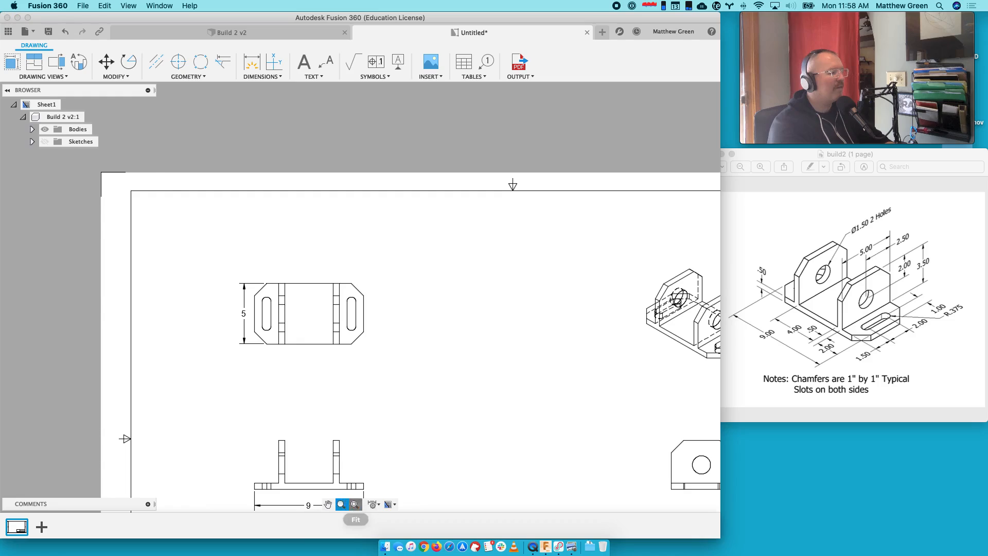
click(354, 504)
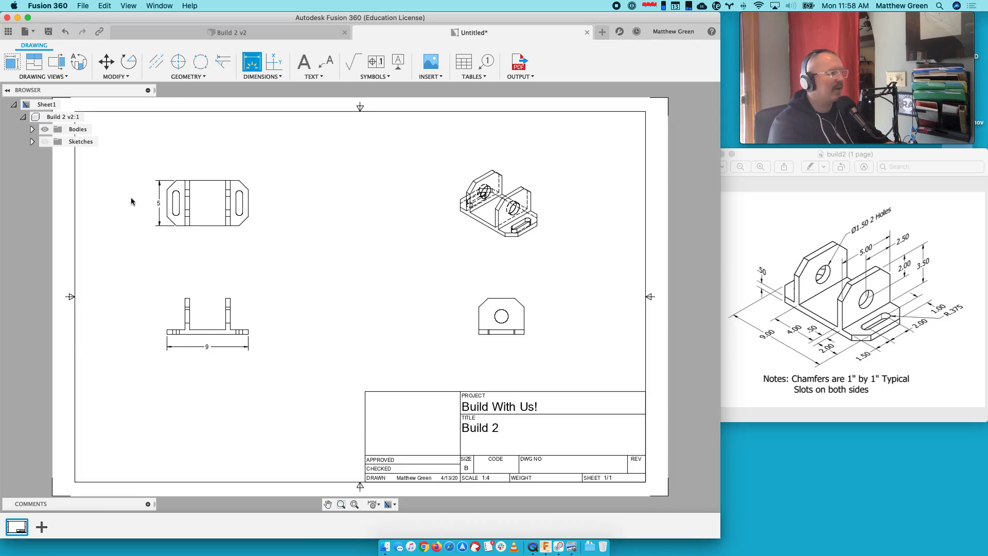
scroll(155, 196, up, 1)
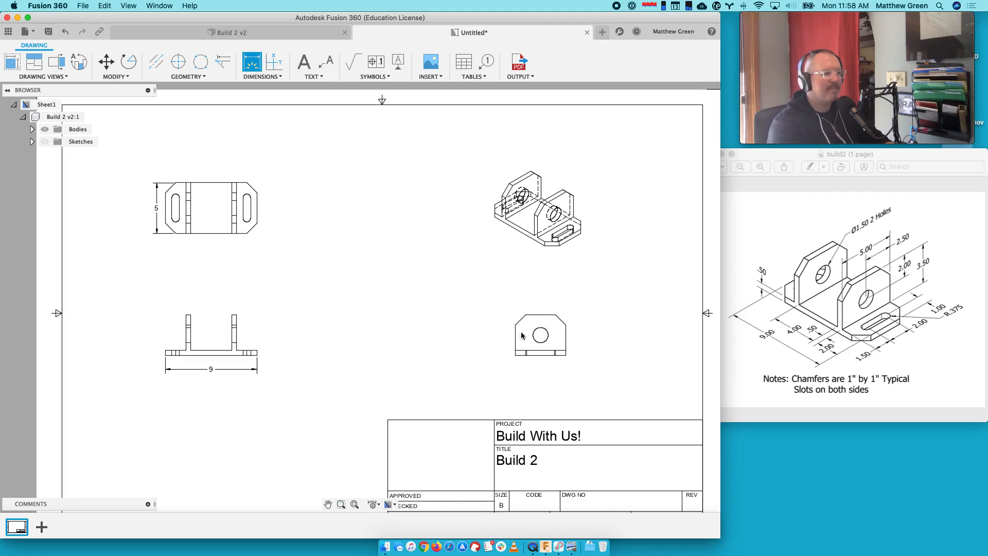
click(555, 315)
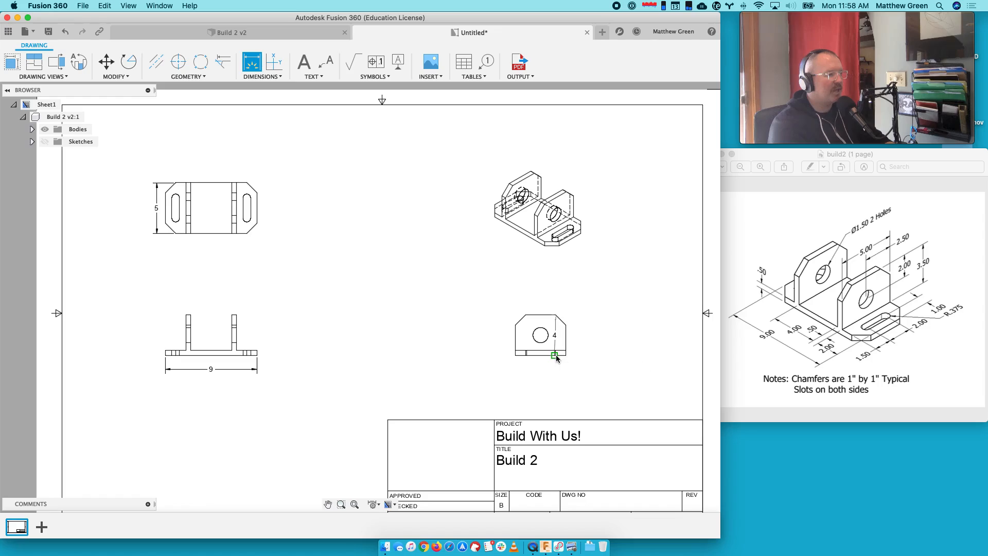
click(575, 337)
key(Escape)
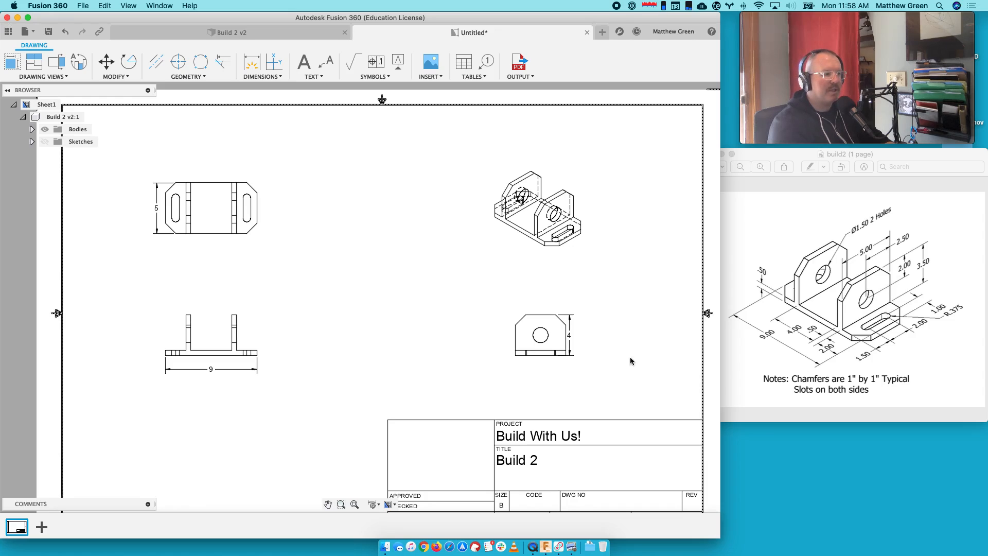
- Delete the overall height dimension from the side view
scroll(579, 362, down, 2)
scroll(579, 361, up, 6)
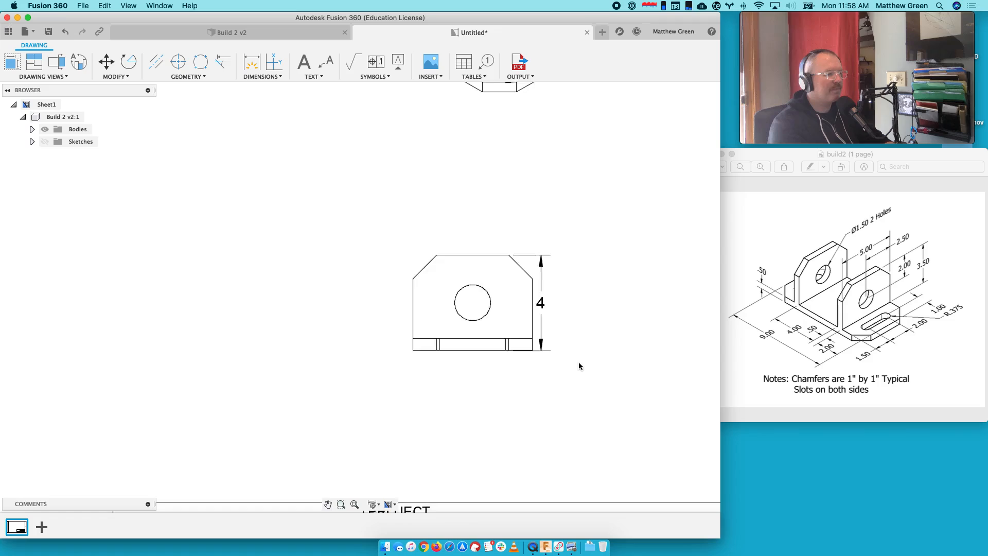
scroll(579, 365, up, 1)
click(535, 295)
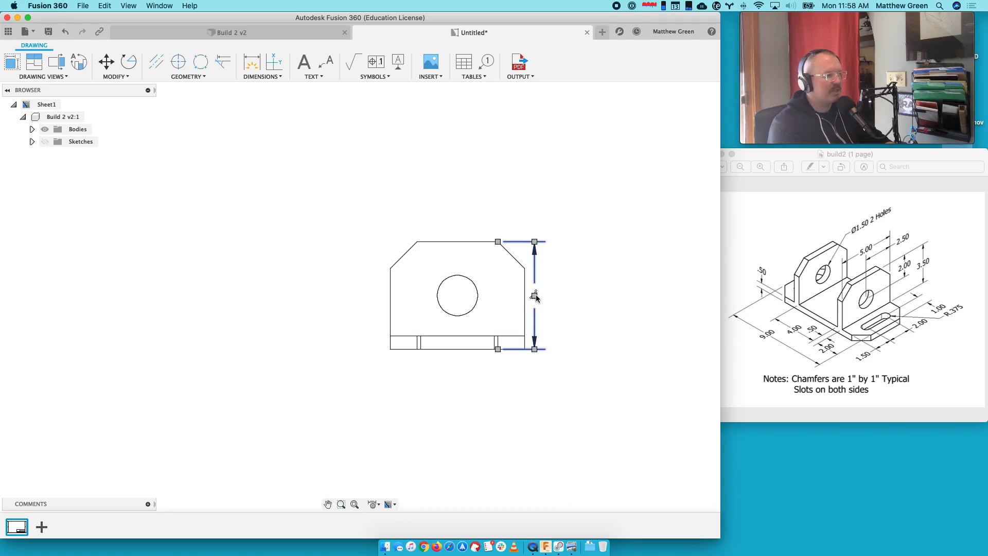
key(Delete)
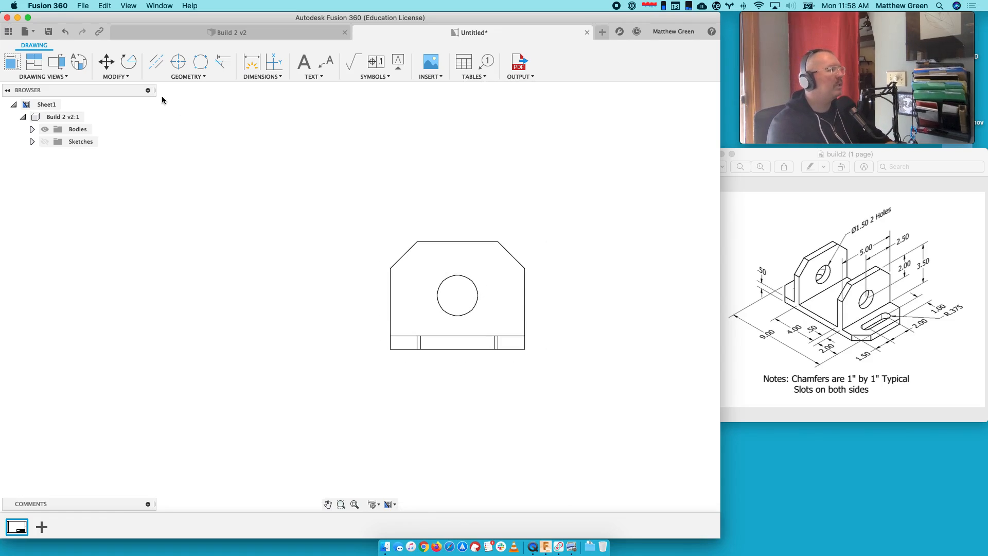
- Dimension the upright's height above the base and the base thickness in the side view, placing both to the view's right
click(251, 62)
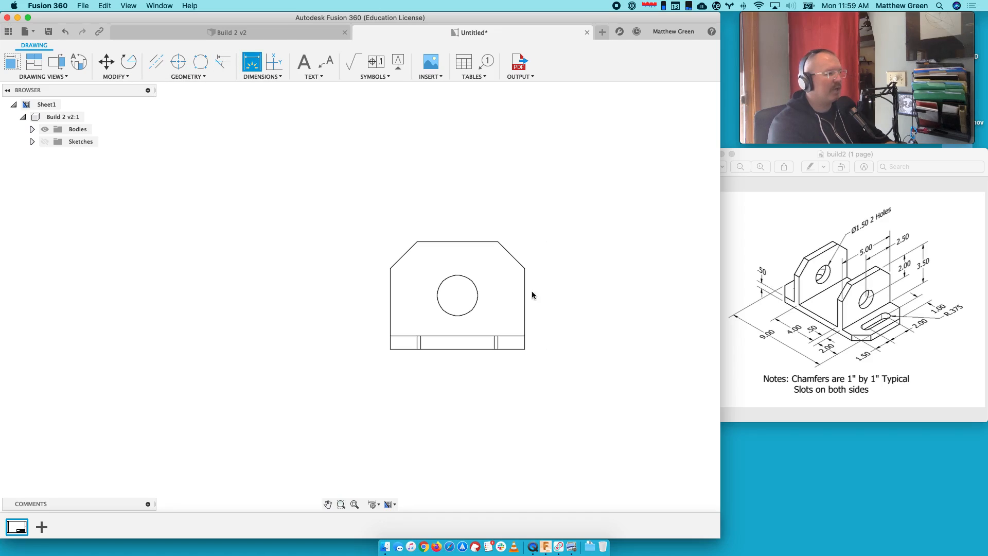
click(497, 242)
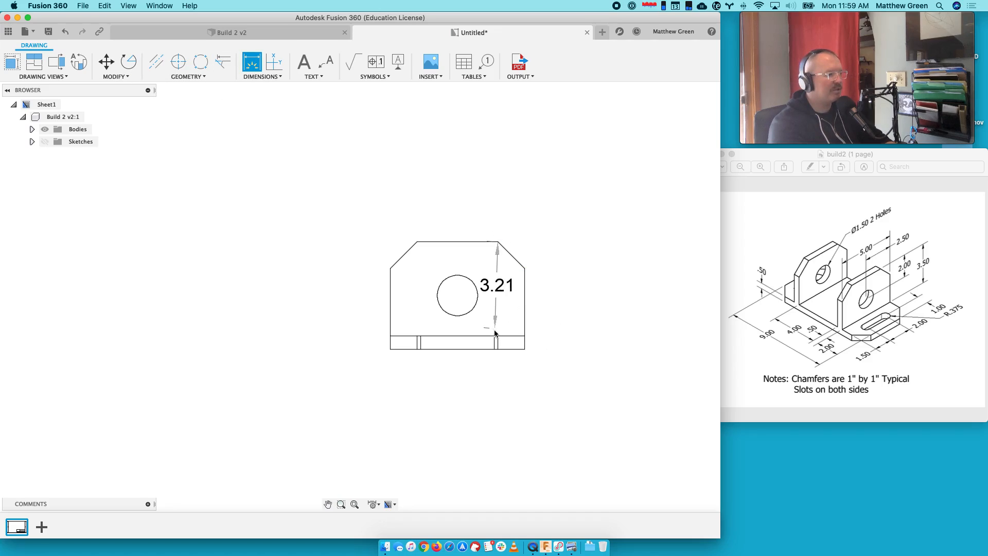
click(497, 336)
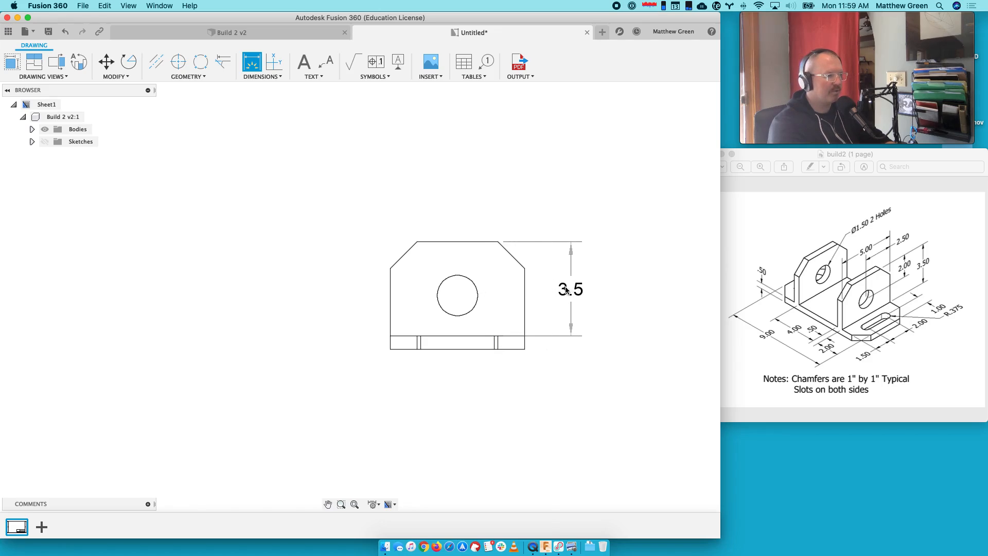
click(566, 289)
click(525, 336)
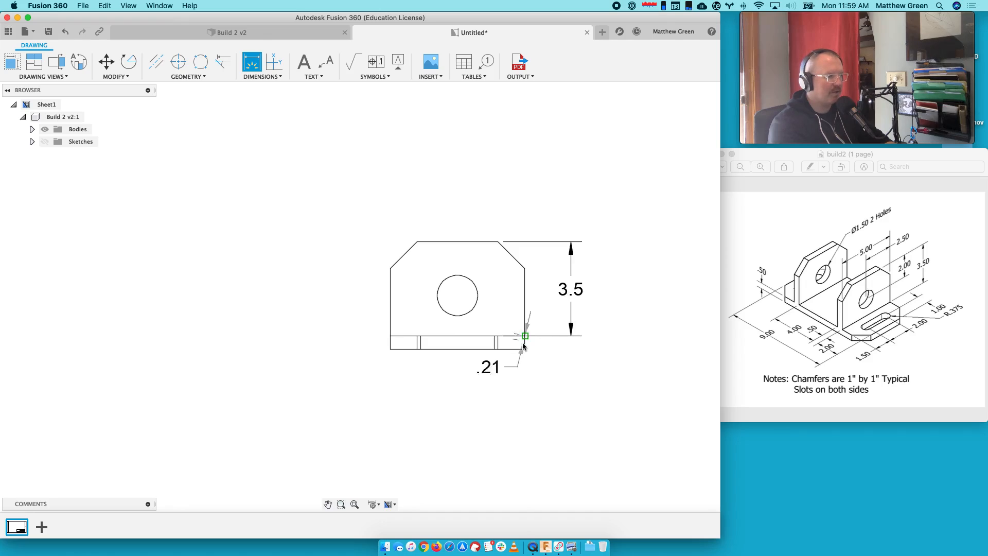
click(525, 349)
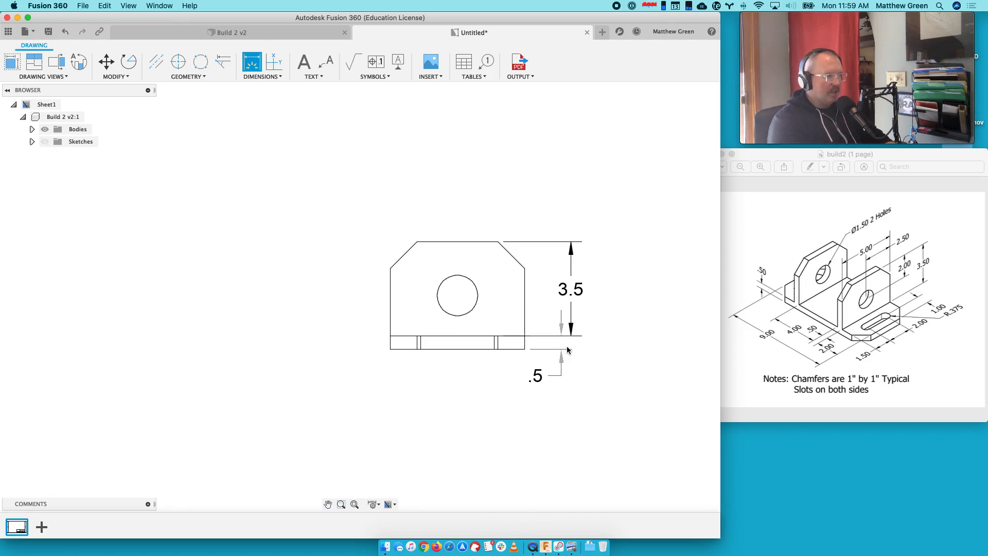
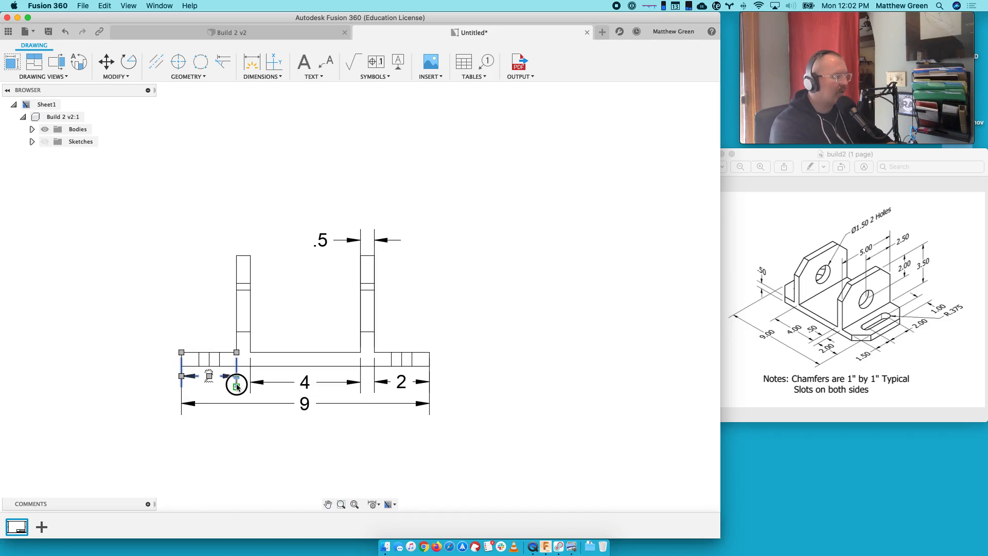
- Move the left flange's width dimension in the front view down so it lines up with the gap dimension between the uprights
key(Escape)
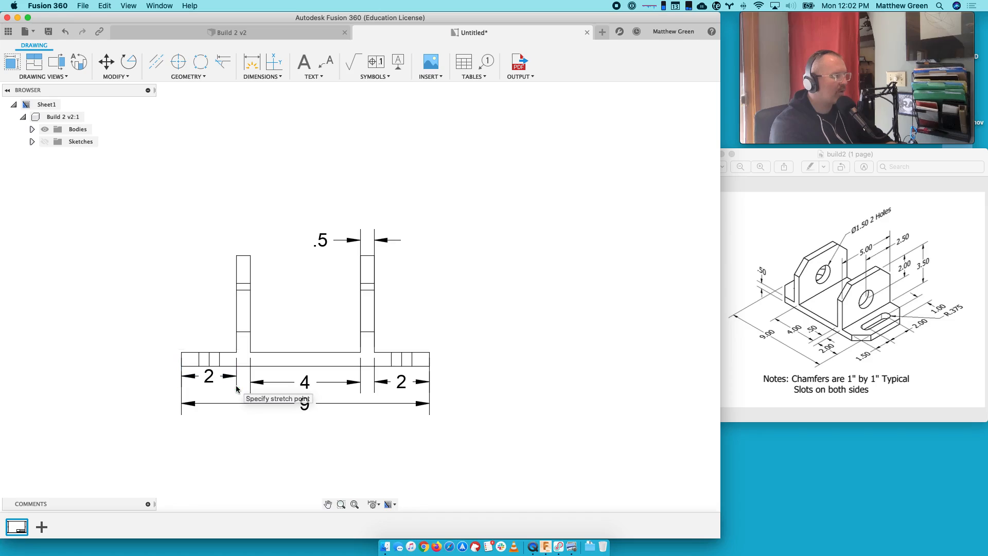
click(209, 379)
click(209, 380)
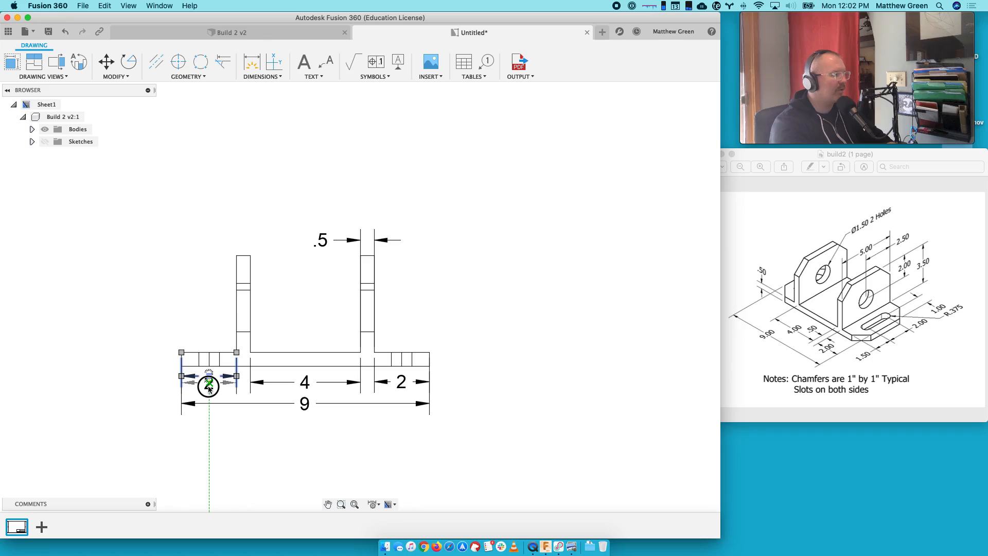
click(208, 386)
click(204, 437)
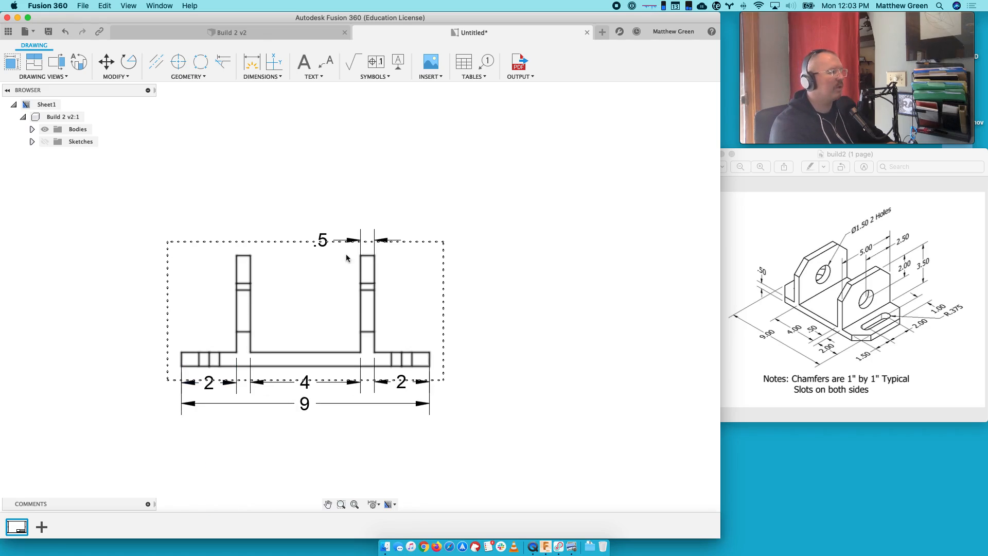
- Dimension the left upright's thickness in the front view, placing it above the view level with the right upright's thickness dimension
click(250, 61)
click(247, 257)
click(237, 256)
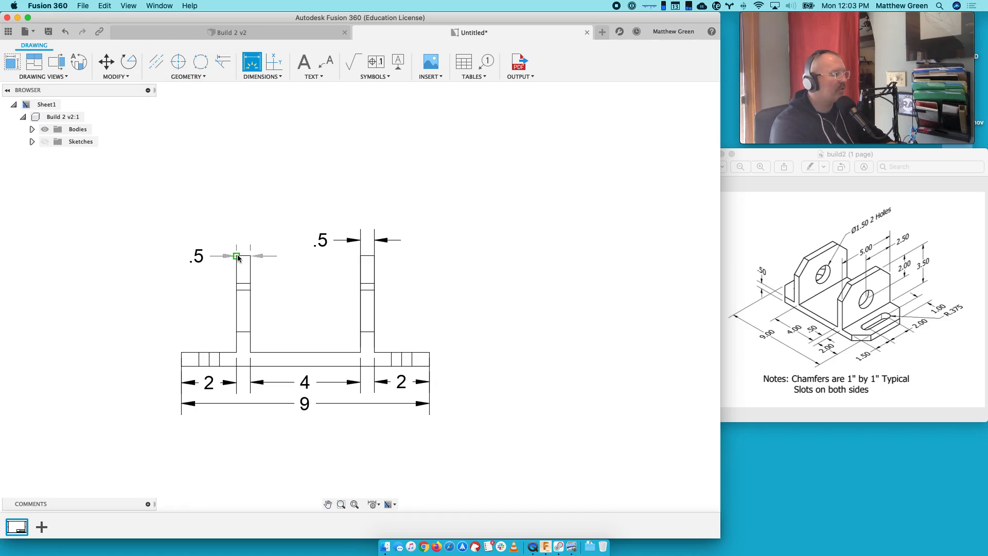
click(237, 241)
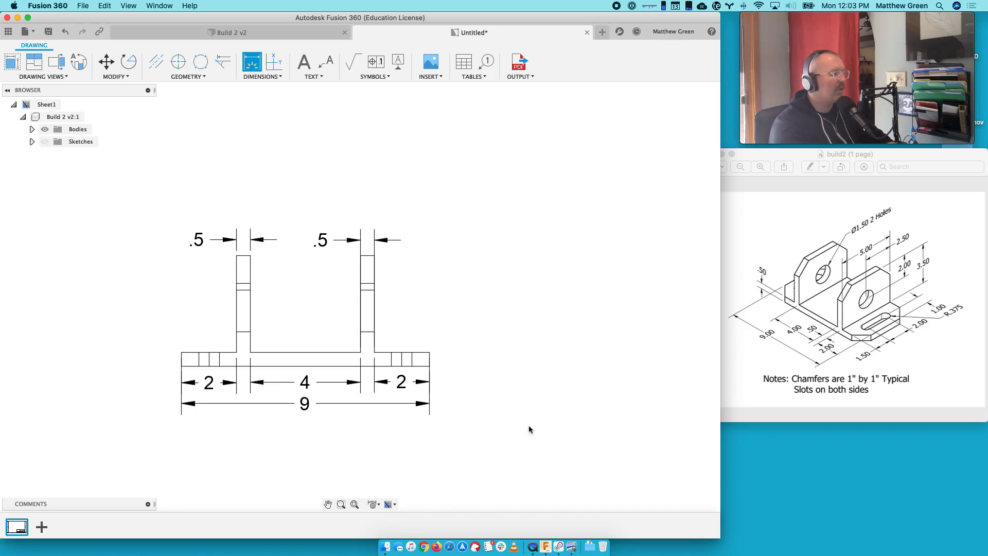
- Dimension the end radius of the right slot in the top view, placing the radius text outside the part's upper-right corner
click(351, 506)
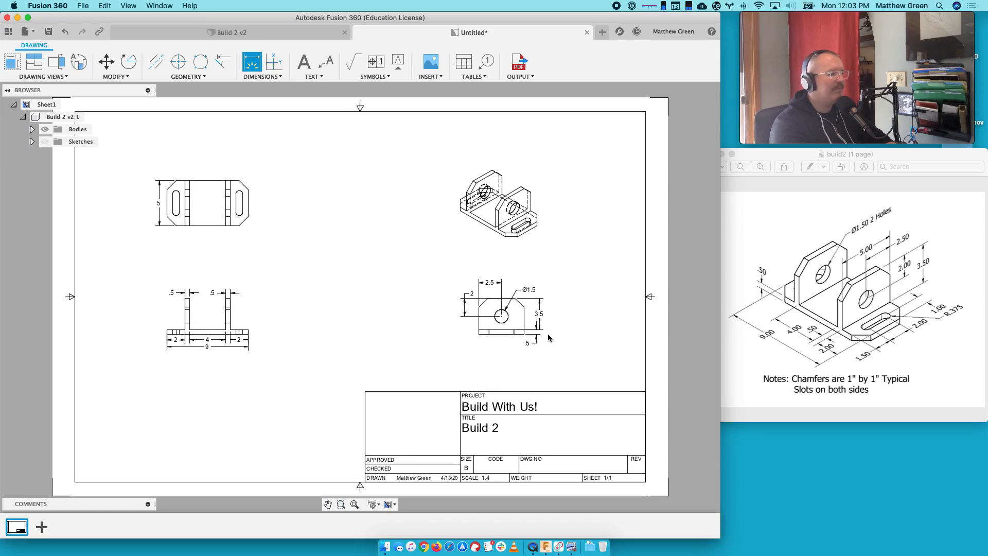
scroll(152, 338, up, 1)
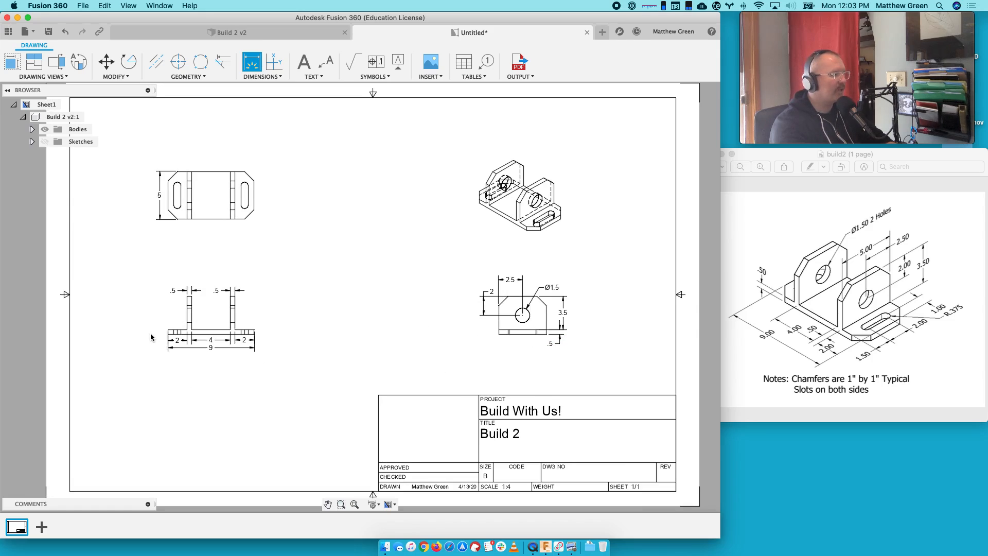
scroll(150, 333, up, 4)
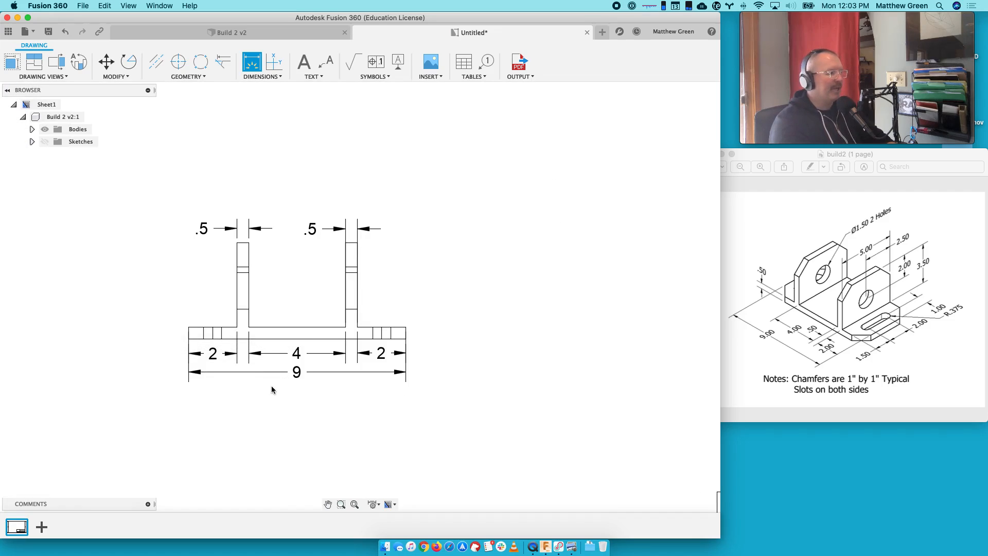
click(328, 504)
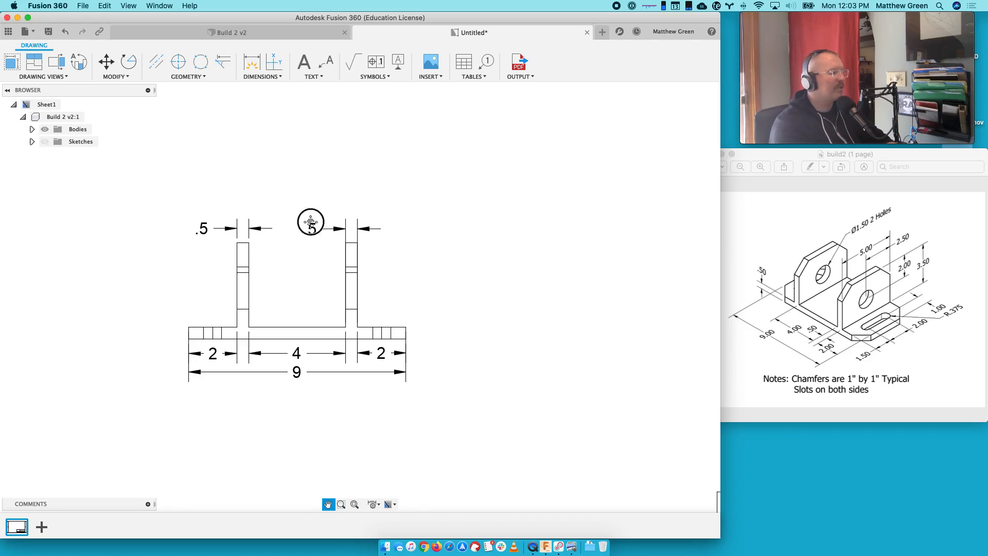
drag(310, 223, 326, 469)
drag(318, 325, 316, 346)
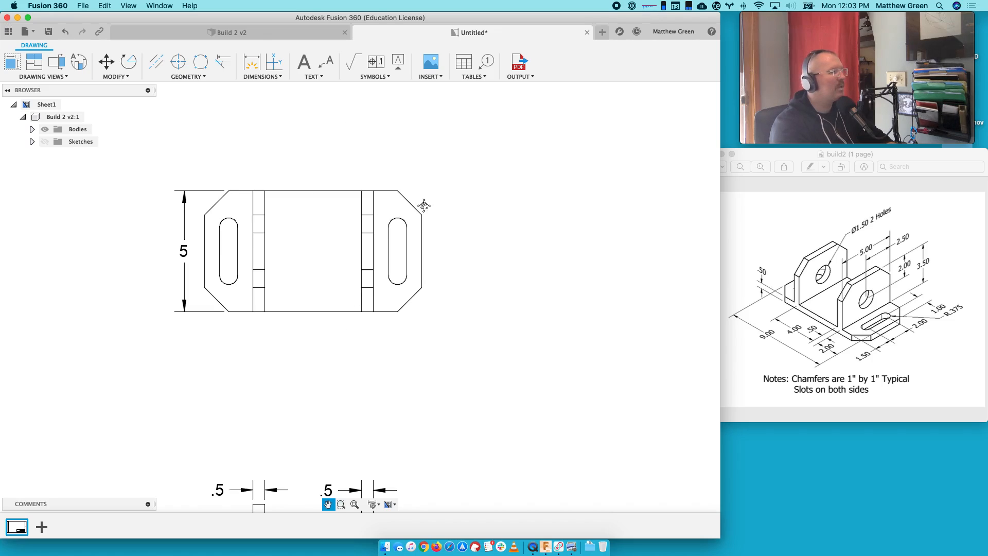
scroll(368, 207, up, 3)
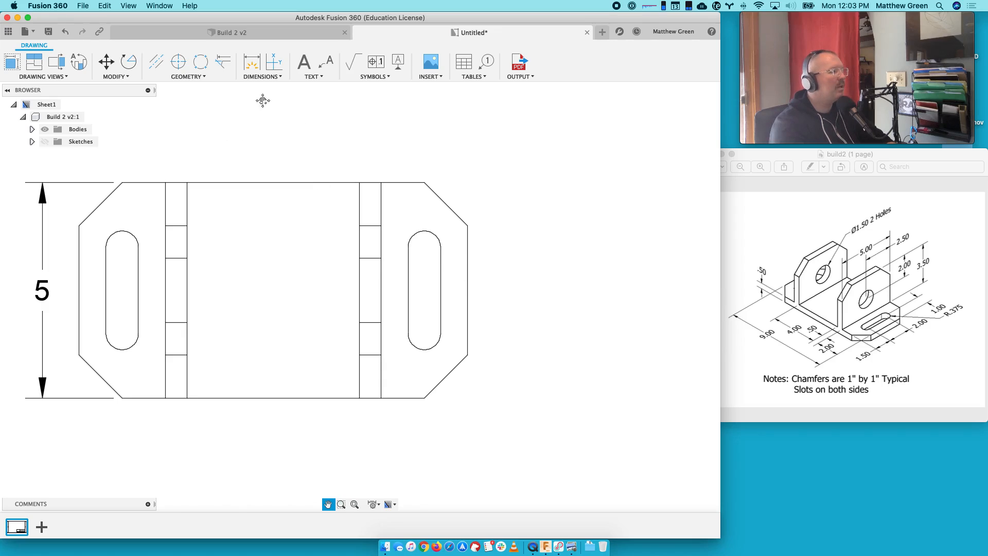
click(252, 62)
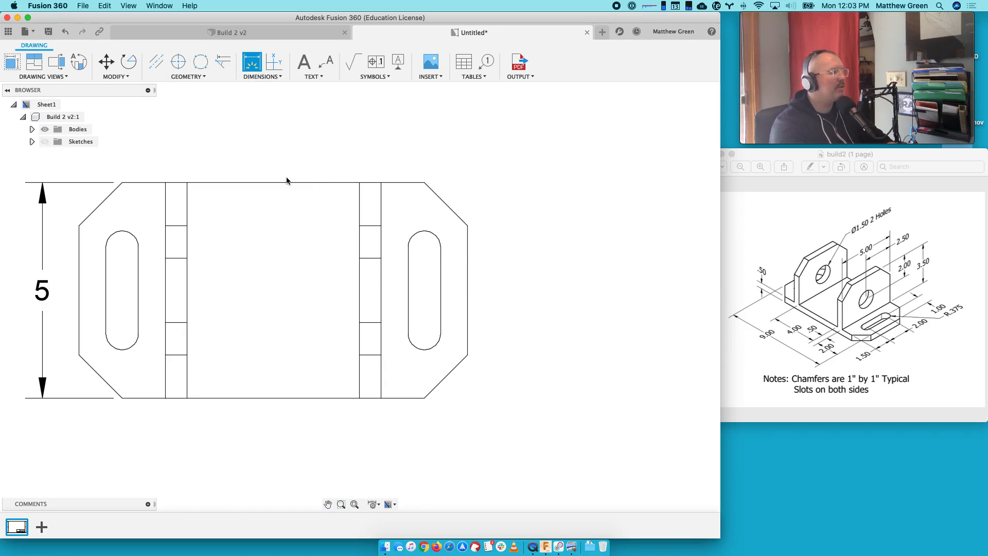
click(429, 233)
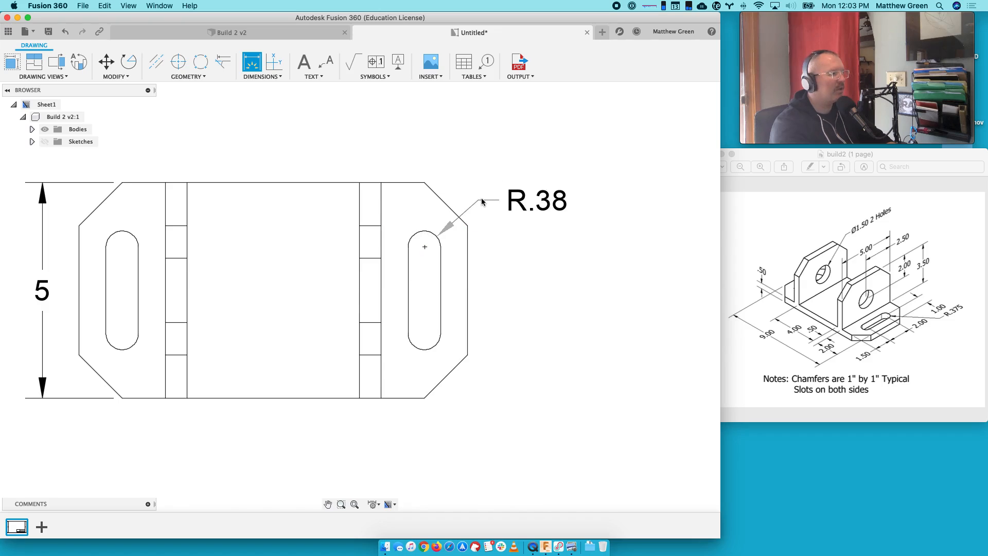
click(481, 201)
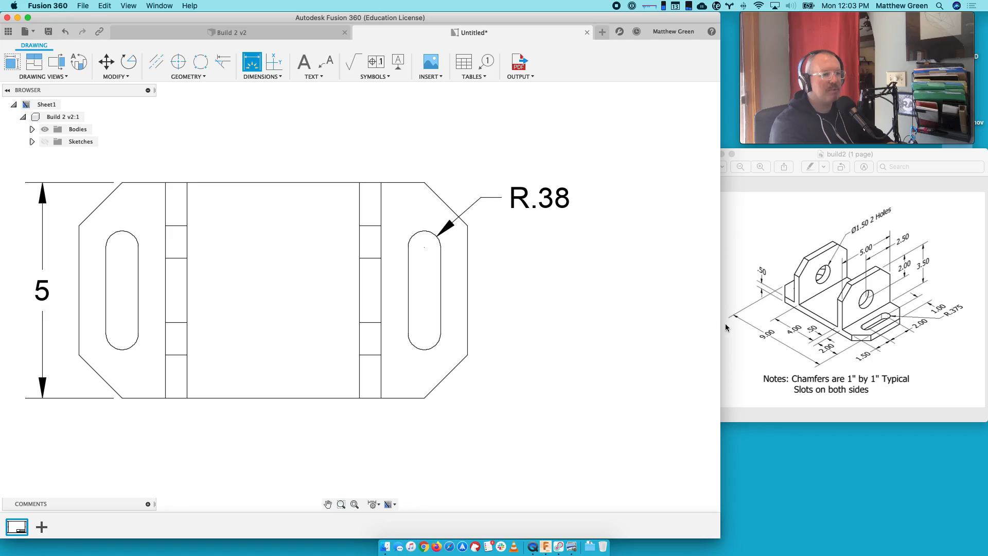
- Set the drawing's linear dimension precision to three decimal places (0.123)
click(377, 507)
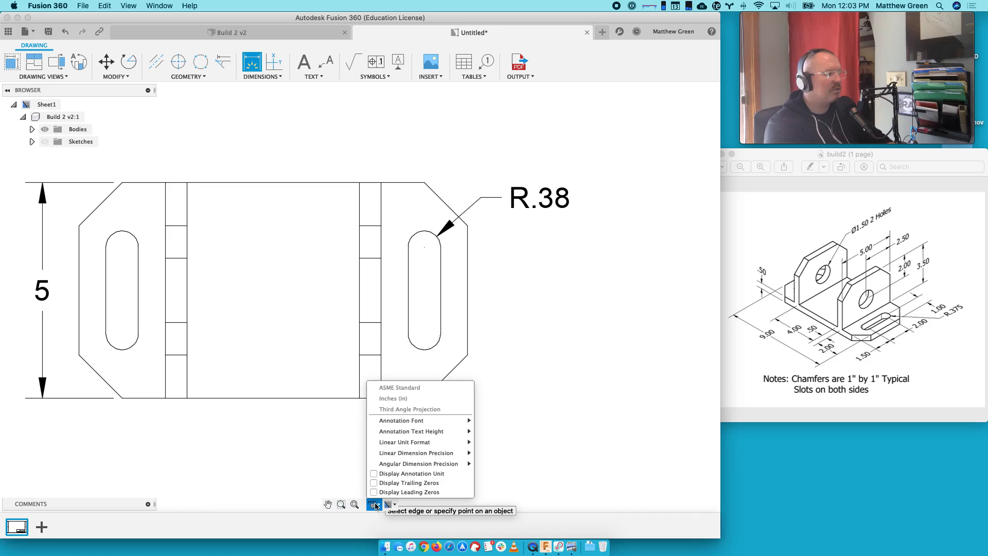
mouse_move(420, 443)
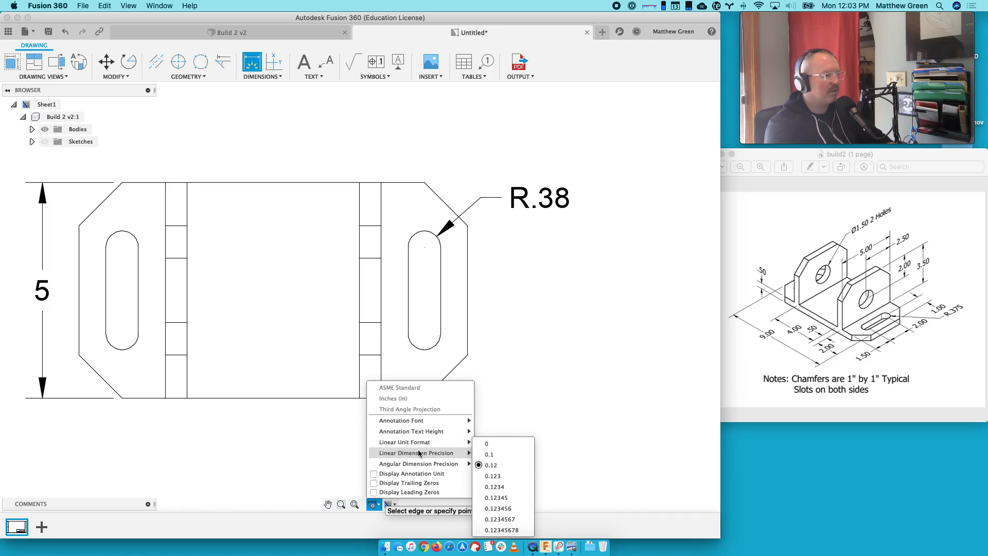
click(502, 476)
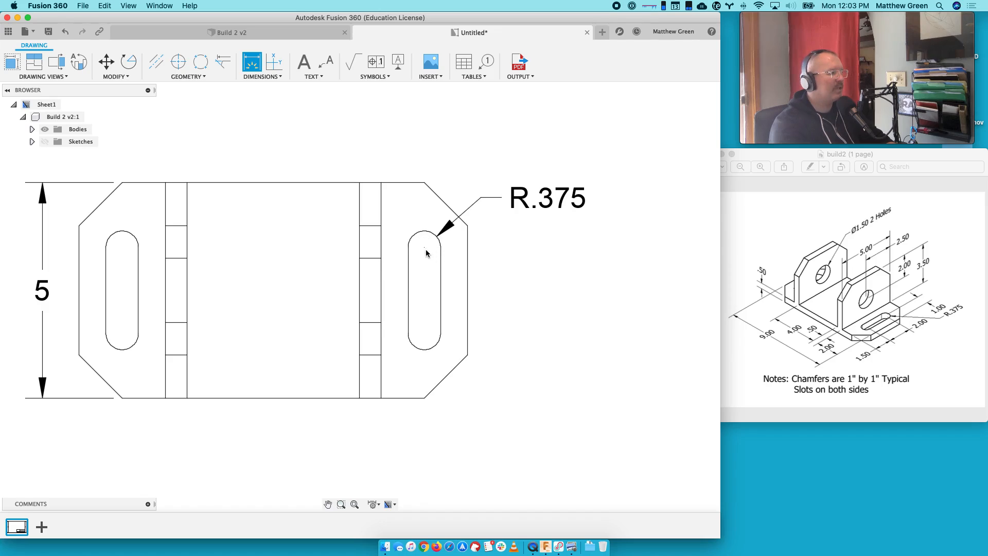
key(Escape)
click(430, 270)
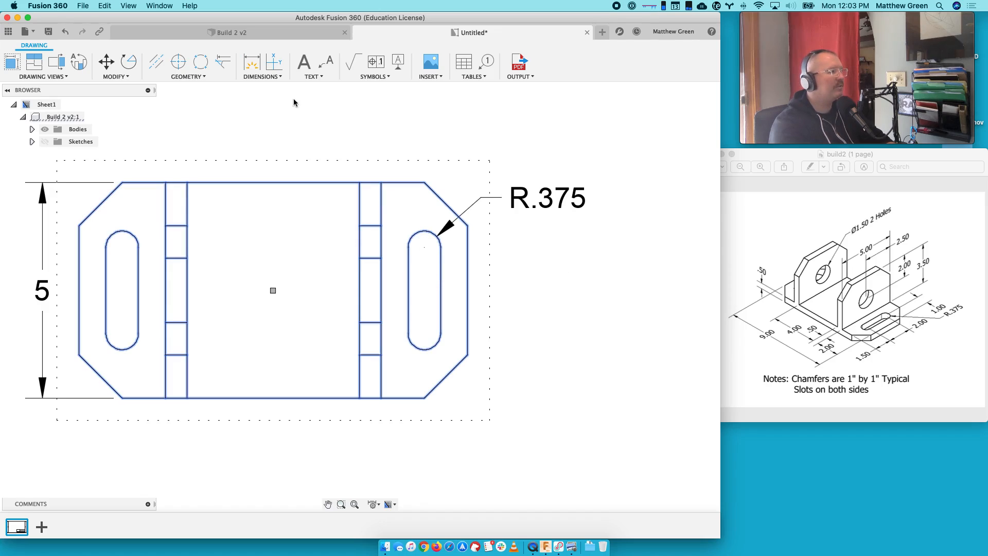
click(252, 63)
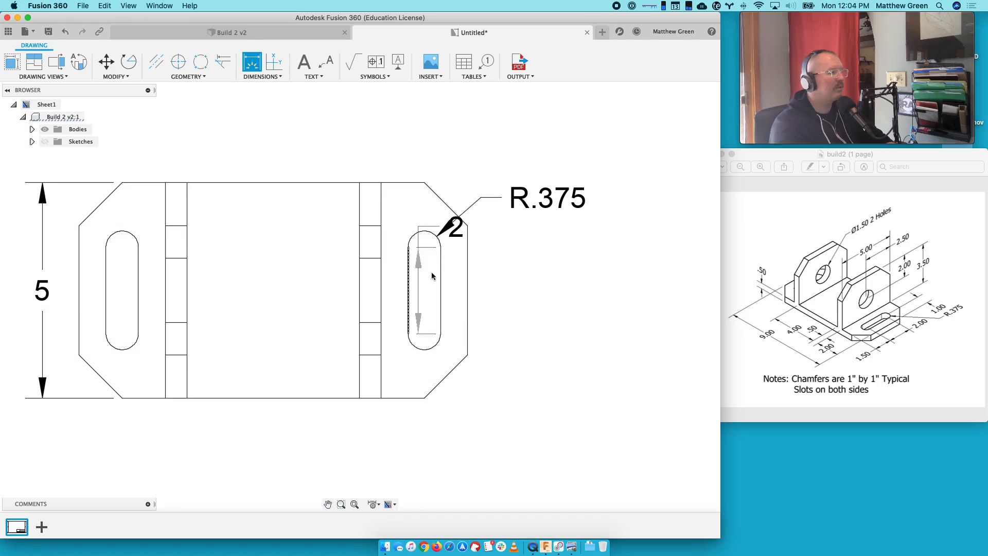
click(441, 248)
key(Escape)
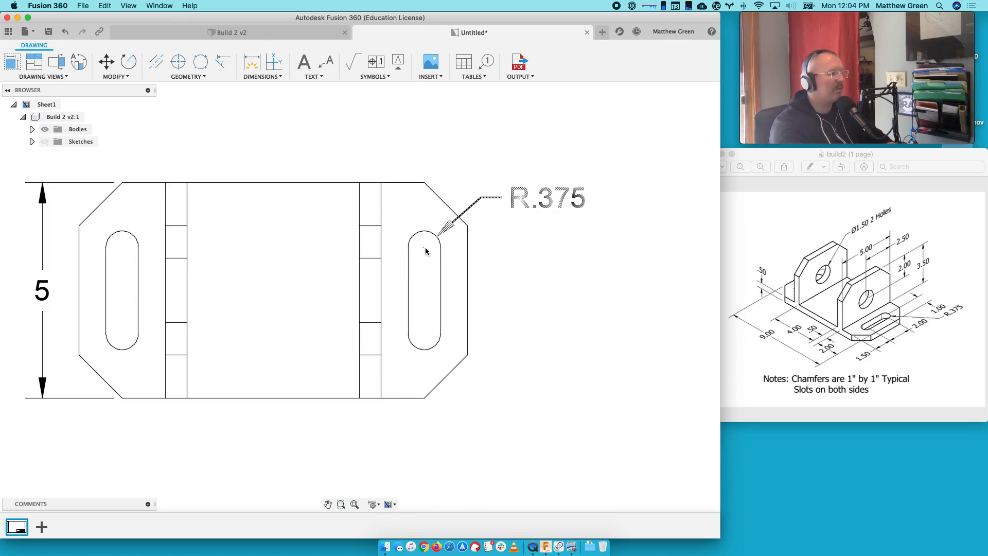
- Dimension the horizontal distance from the right slot's upper arc center to the part's right edge, placing it above the top view
click(253, 64)
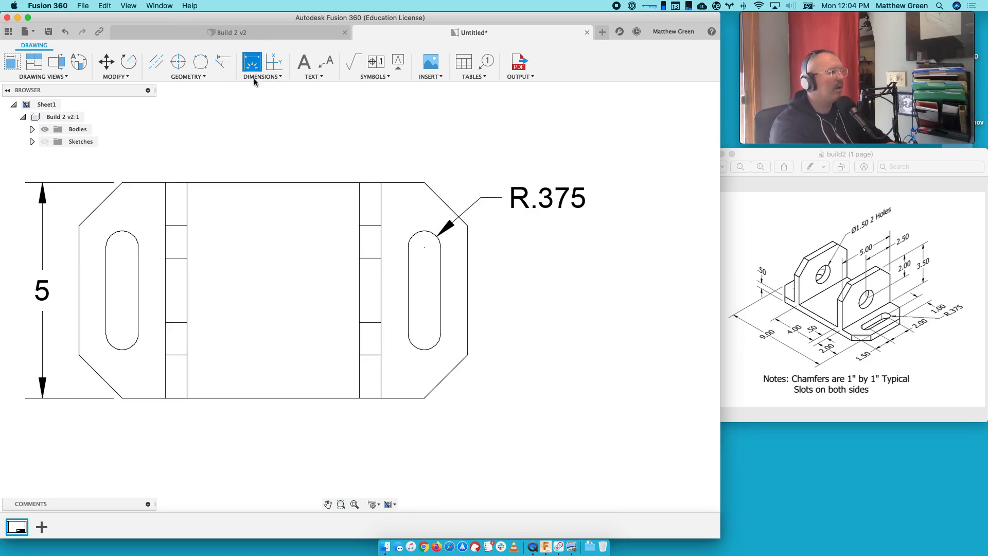
click(425, 248)
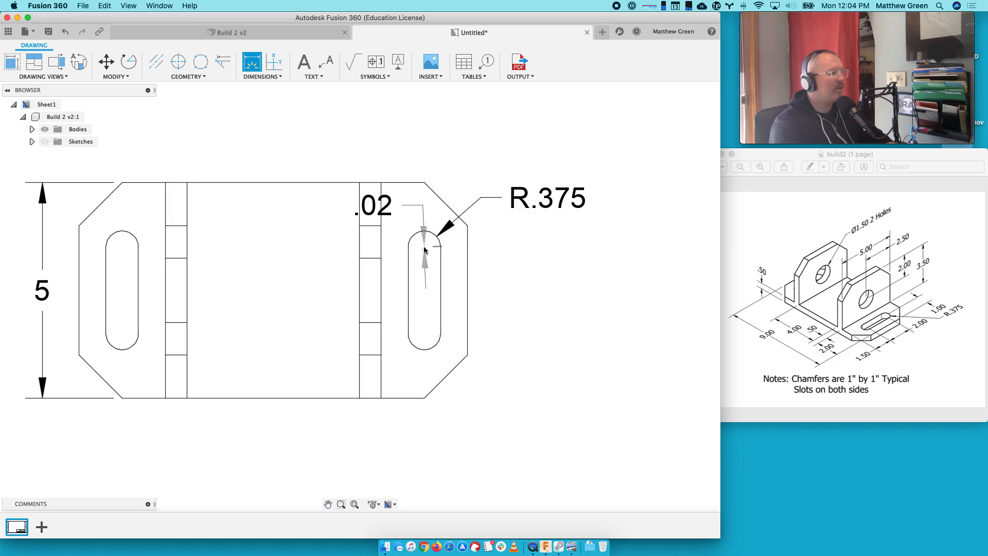
click(467, 251)
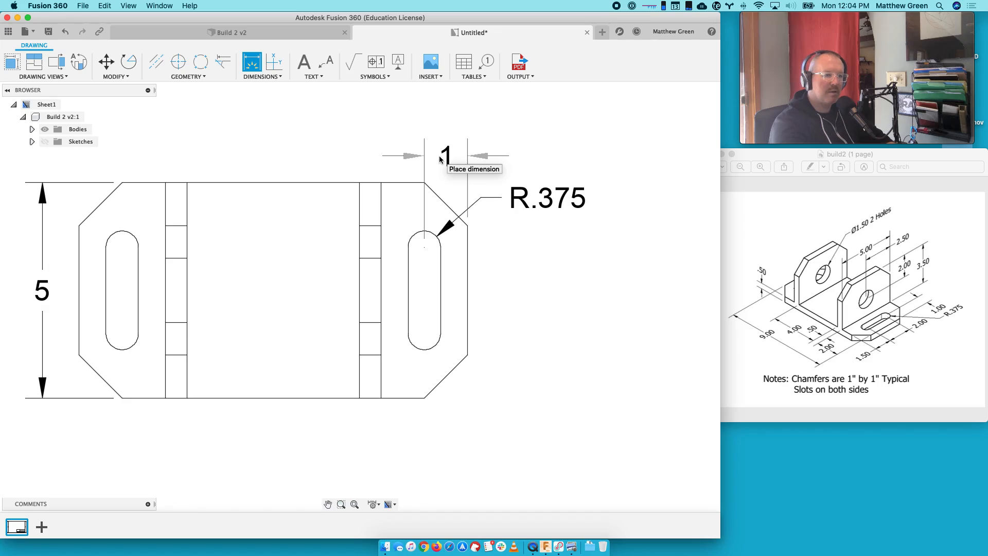
click(440, 160)
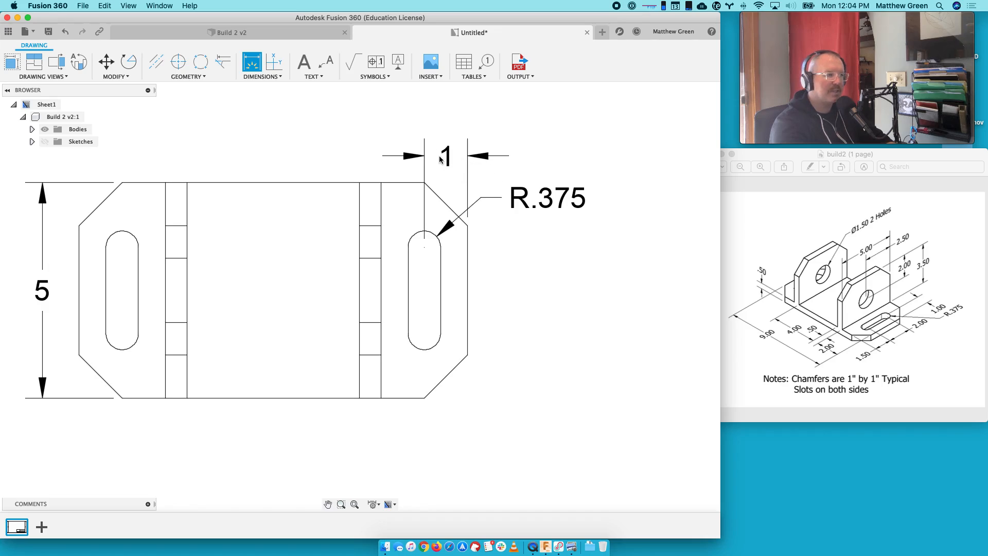
click(256, 65)
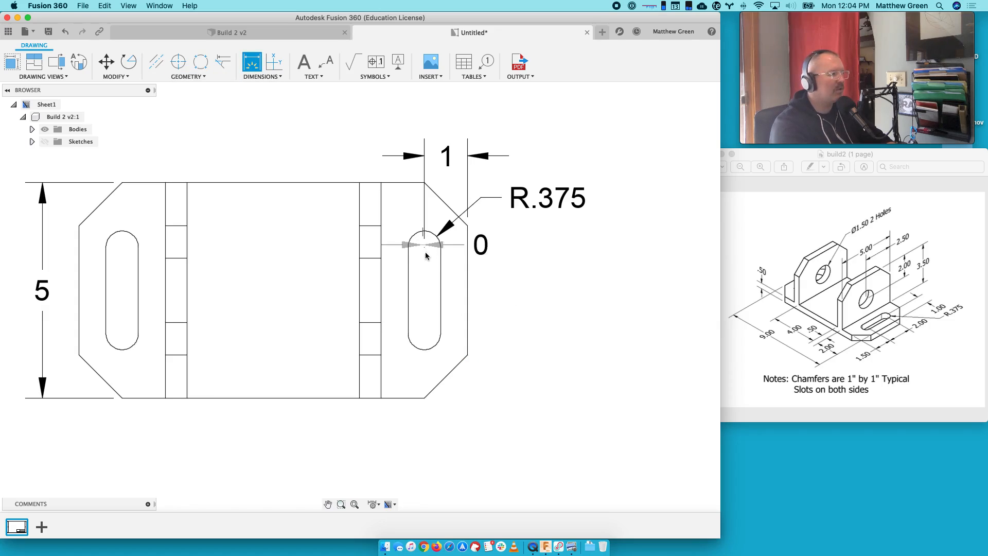
key(Escape)
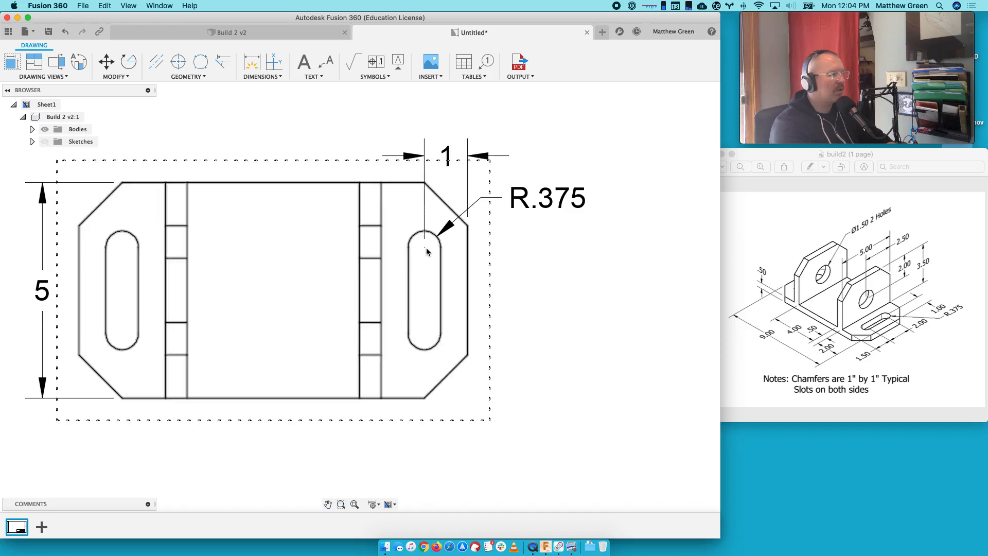
click(427, 347)
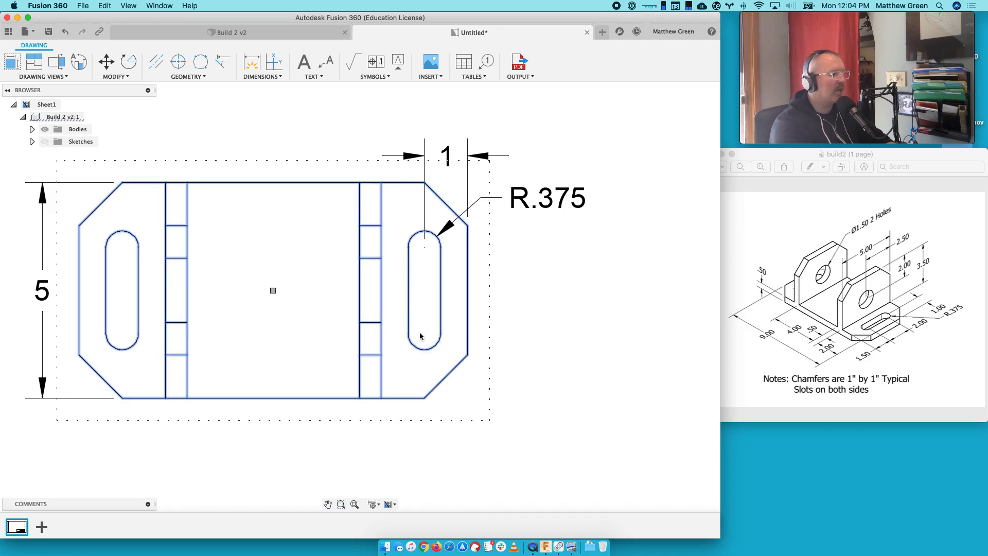
key(Escape)
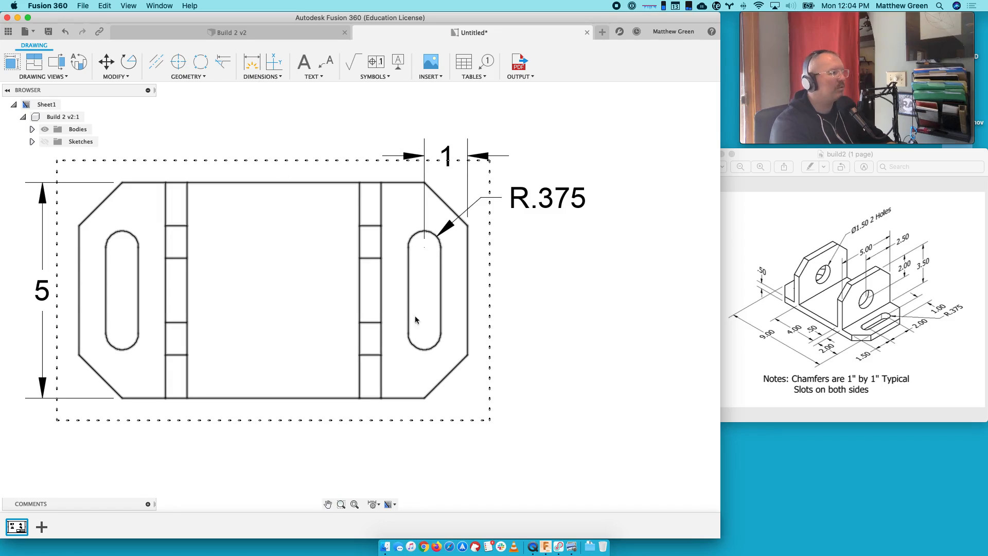
click(252, 61)
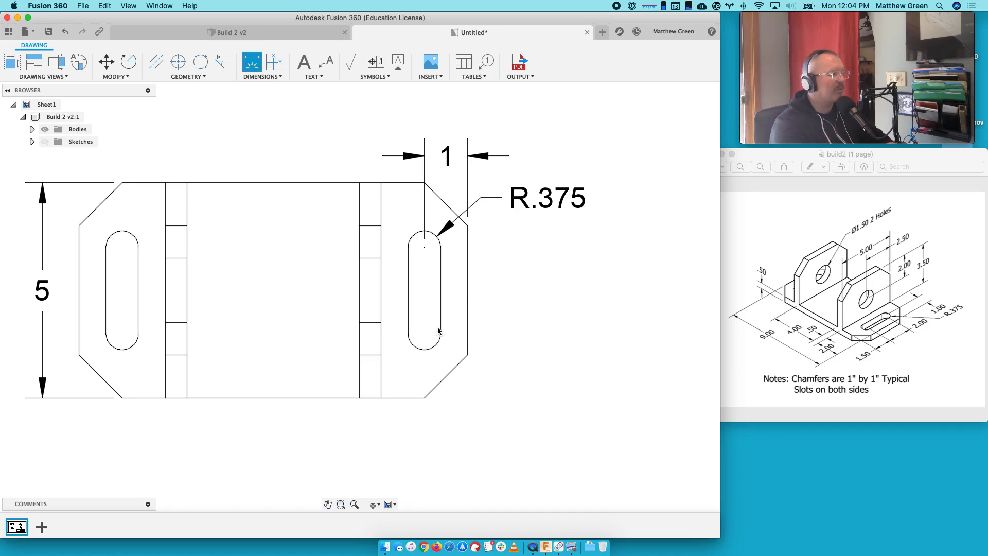
click(440, 248)
key(Escape)
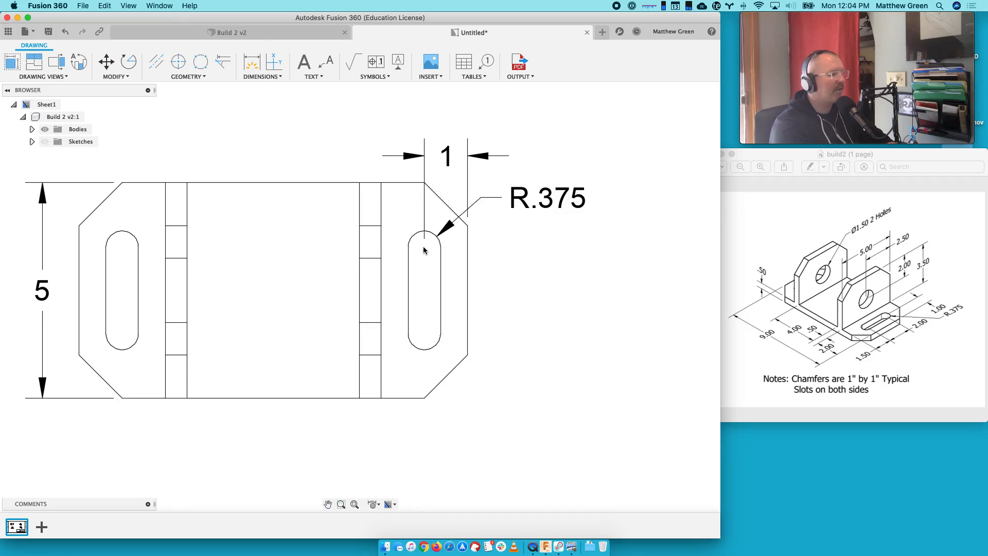
- Dimension the vertical distance between the right slot's upper and lower arc centers, placing it to the right of the top view
key(d)
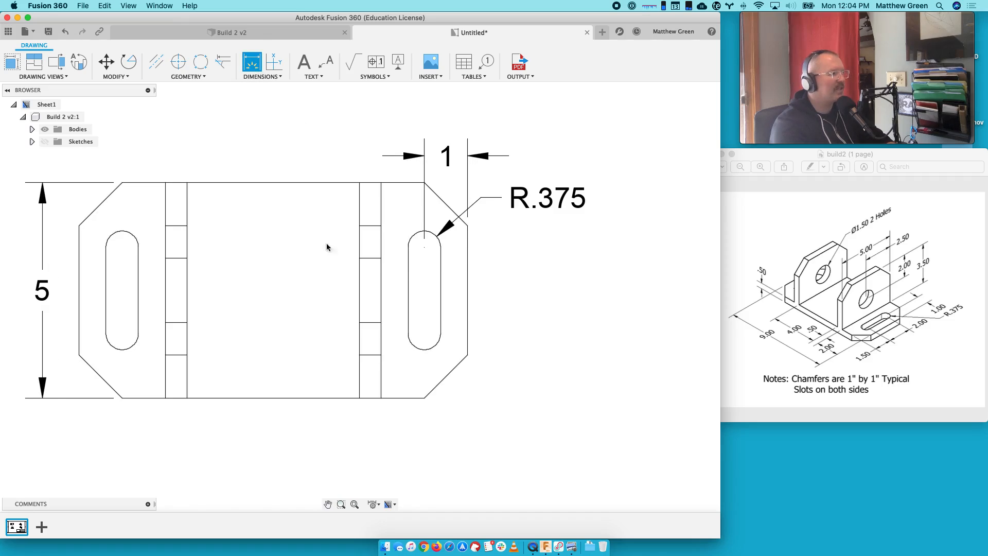
click(424, 248)
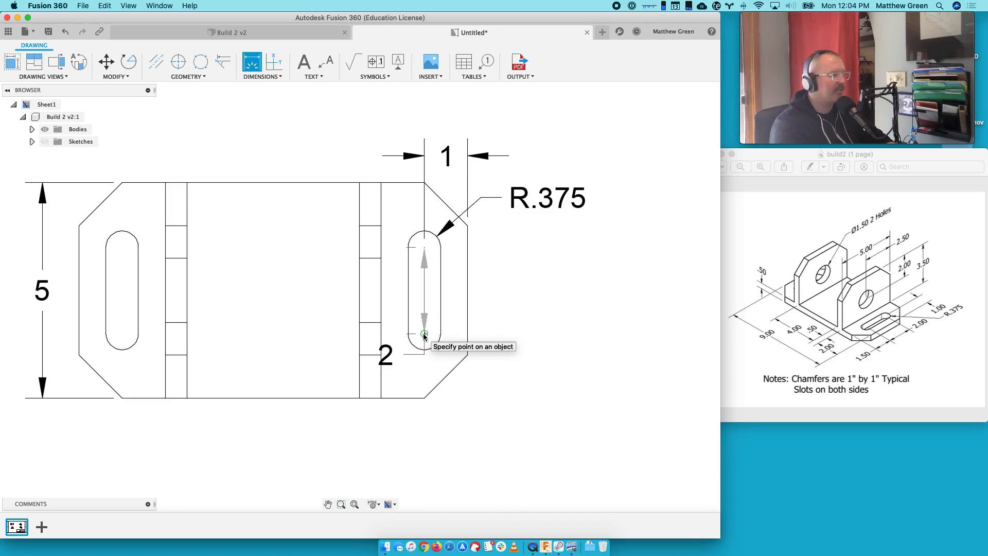
click(424, 335)
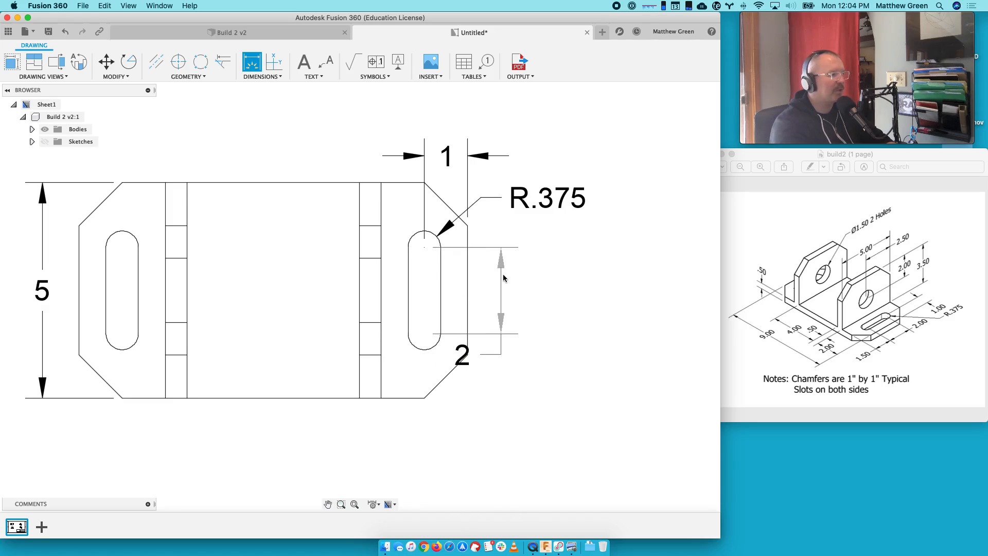
click(537, 276)
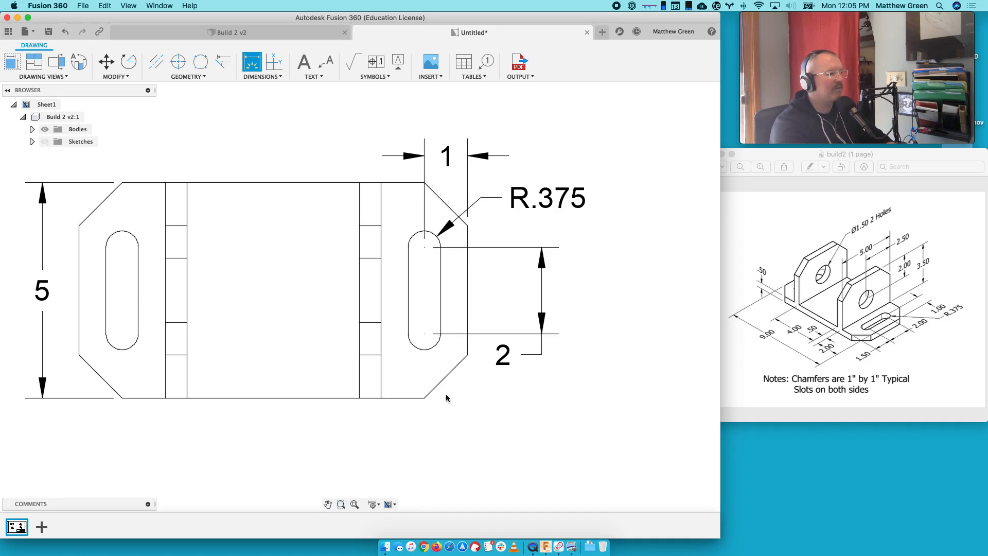
key(Escape)
- Try to move the text of the slot's center-to-center dimension up between its extension lines, and undo the move
double_click(504, 358)
key(Escape)
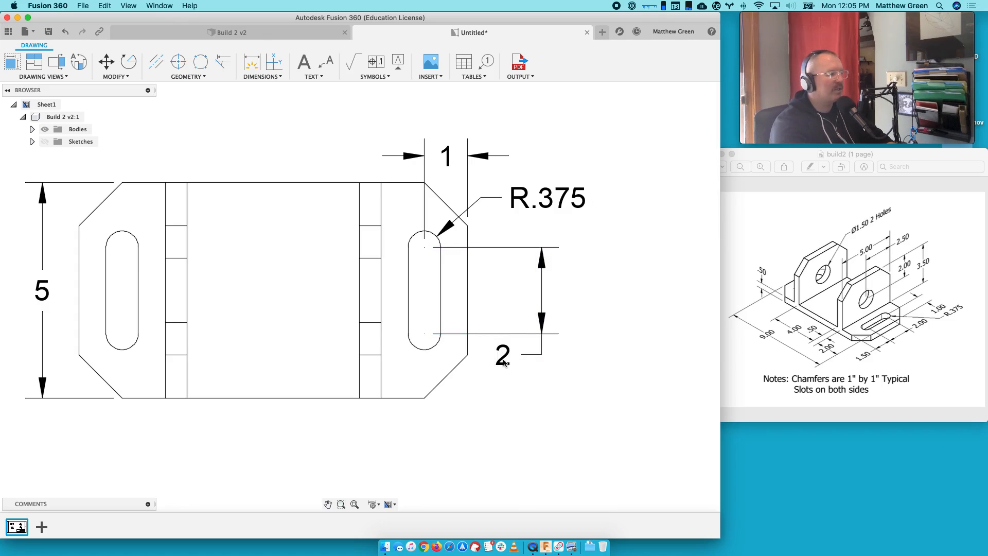
click(504, 357)
drag(503, 357, 541, 293)
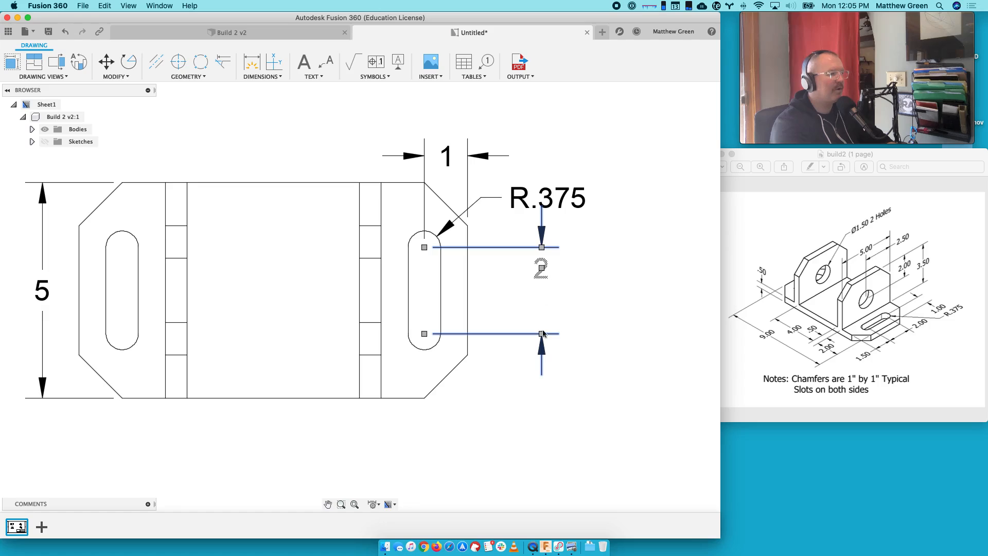
click(66, 31)
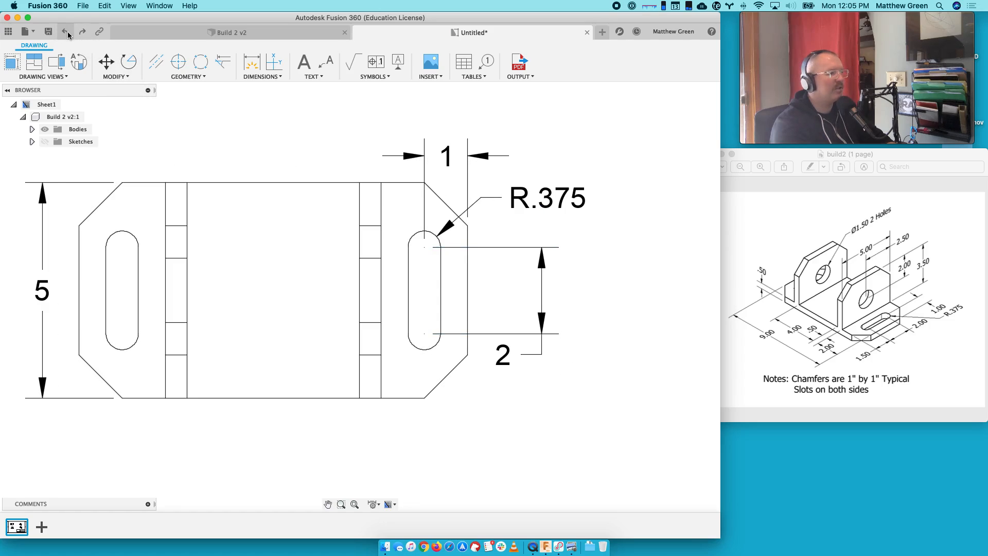
- Dimension the vertical distance from the right slot's lower arc center to the part's bottom edge, placing it just right of the top view
click(253, 65)
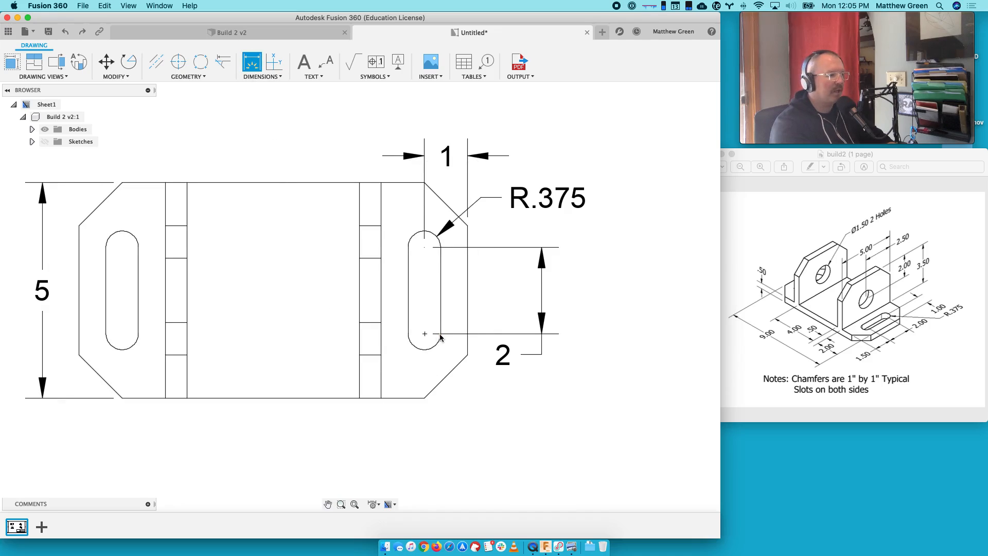
click(424, 334)
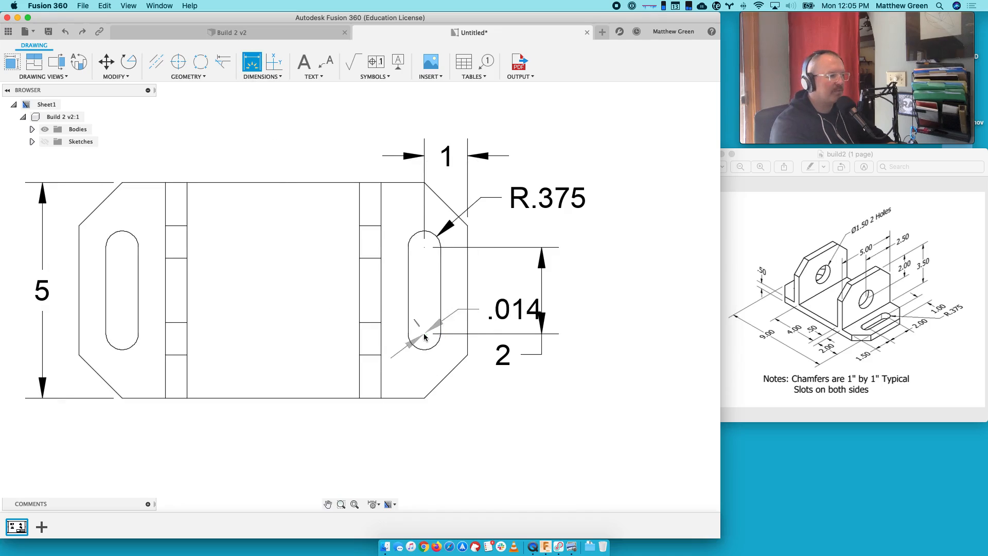
click(424, 398)
click(481, 377)
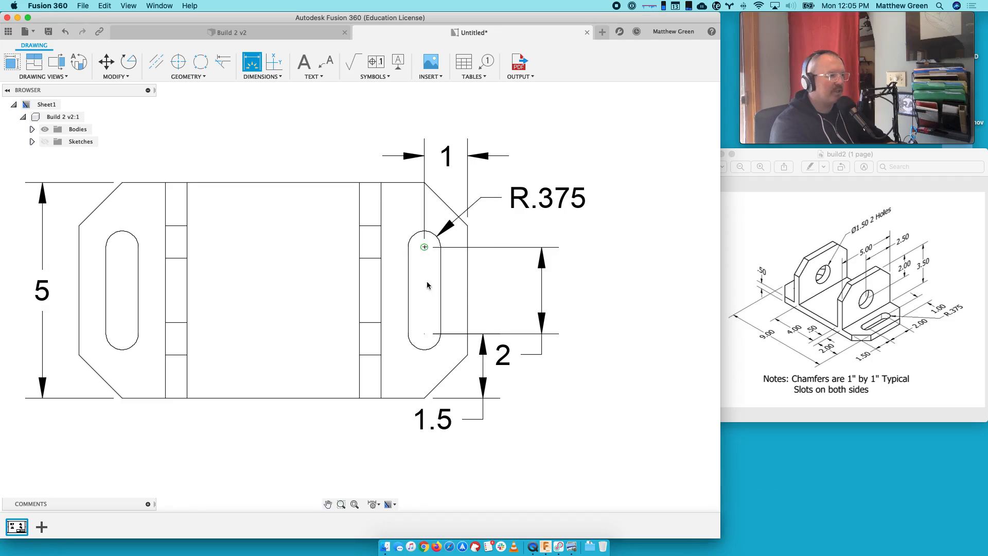
click(425, 335)
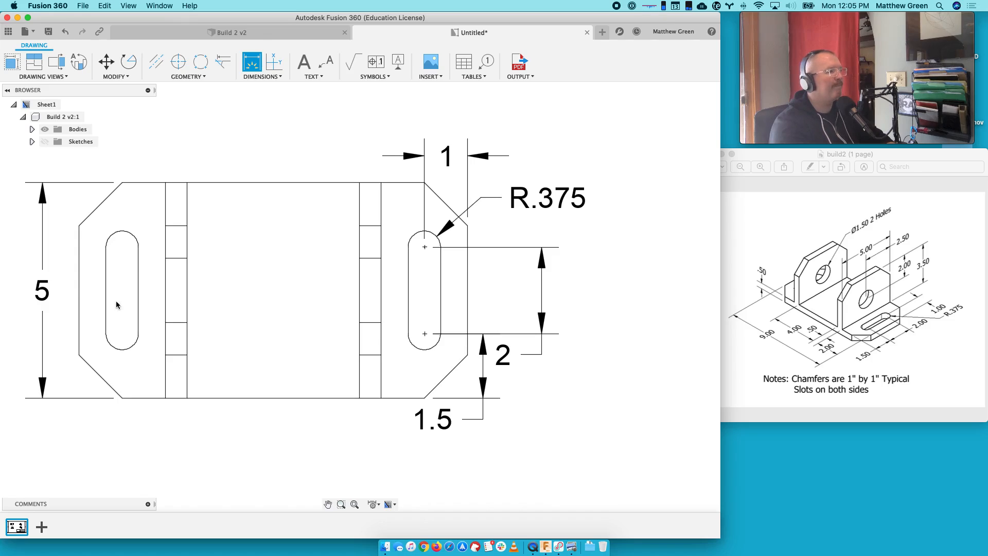
- Add a two-line text note below the front view reading "Notes: Chamfers are 1" by 1" Typical" and "Slots on both sides"
click(358, 504)
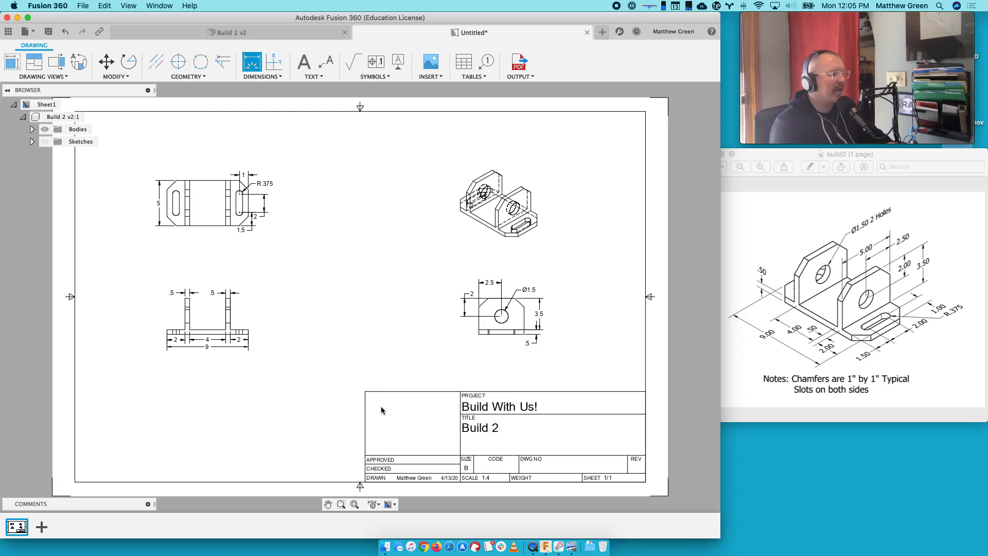
click(304, 62)
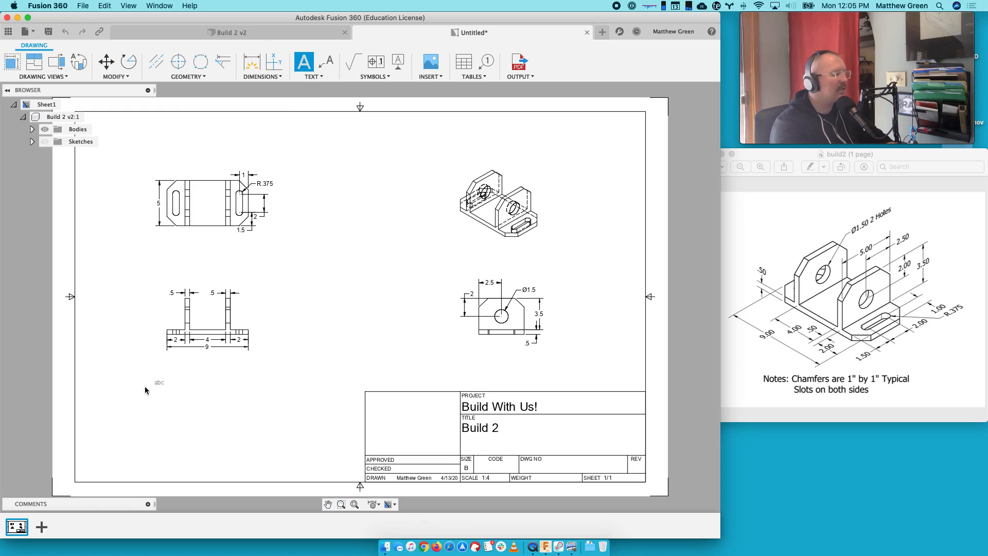
drag(128, 393, 320, 462)
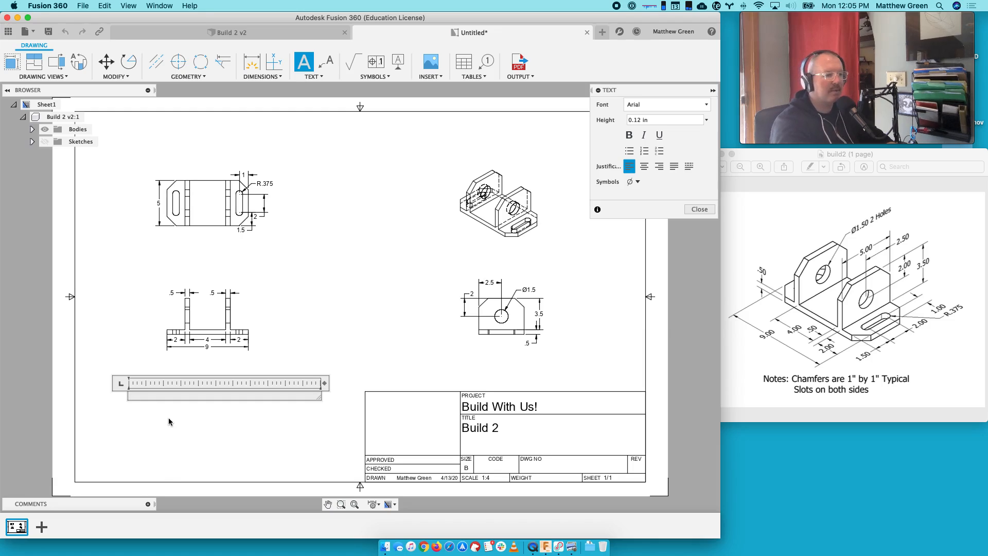
text(Notes: Cham)
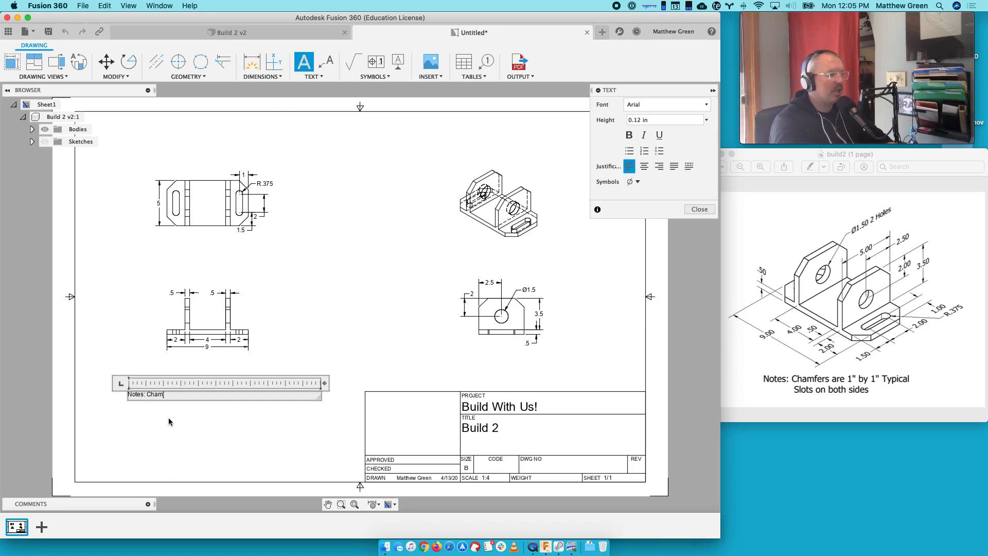
text(fers are 1)
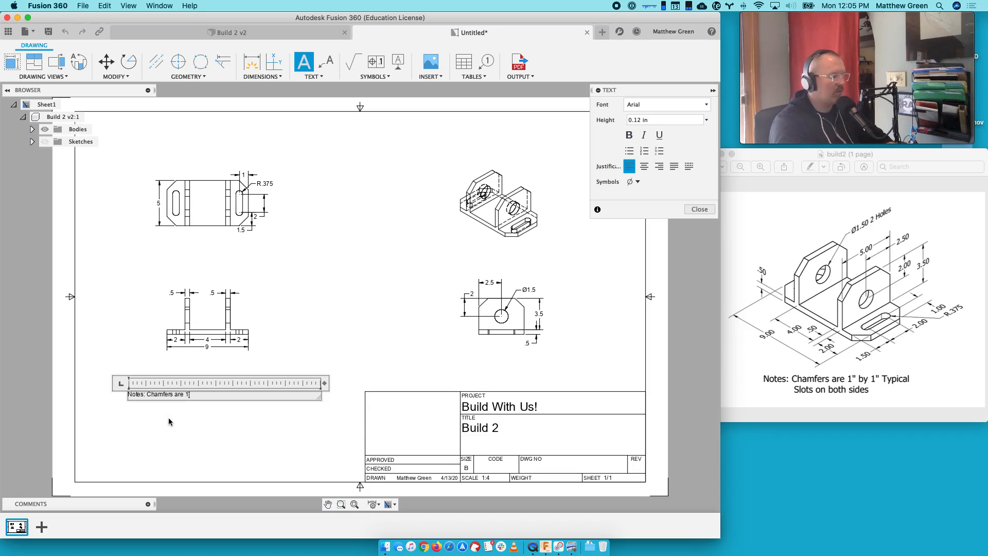
text(" by 1" Typ)
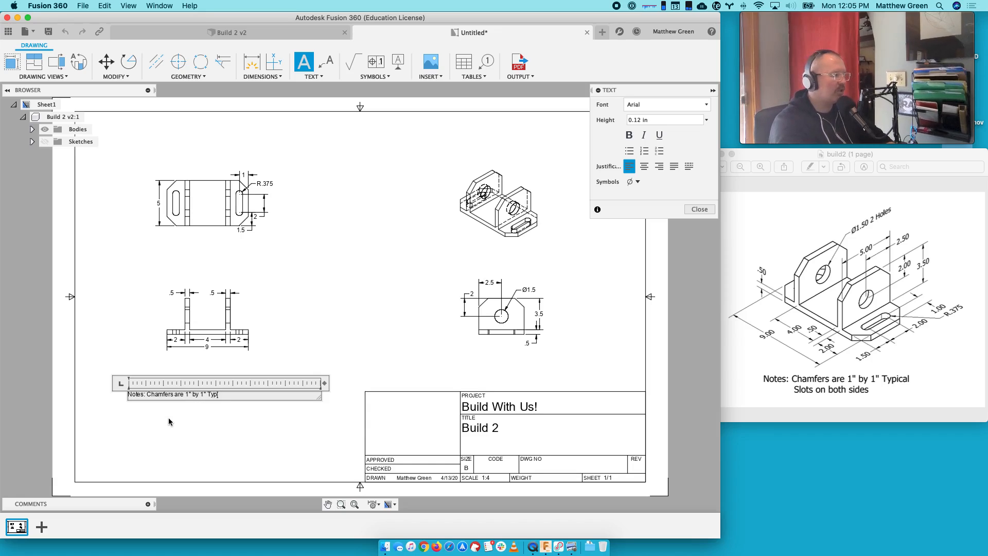
text(ical)
key(Return)
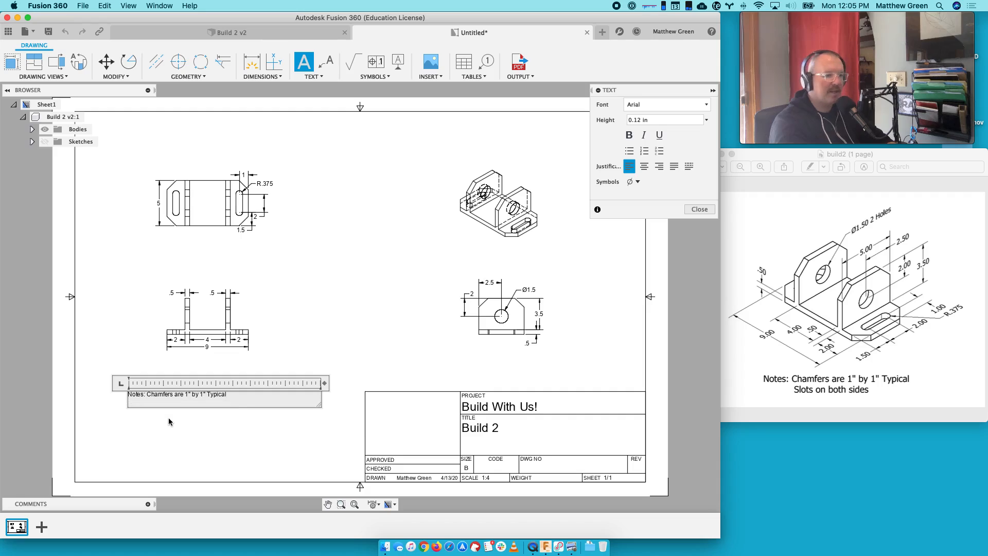
text(Slots)
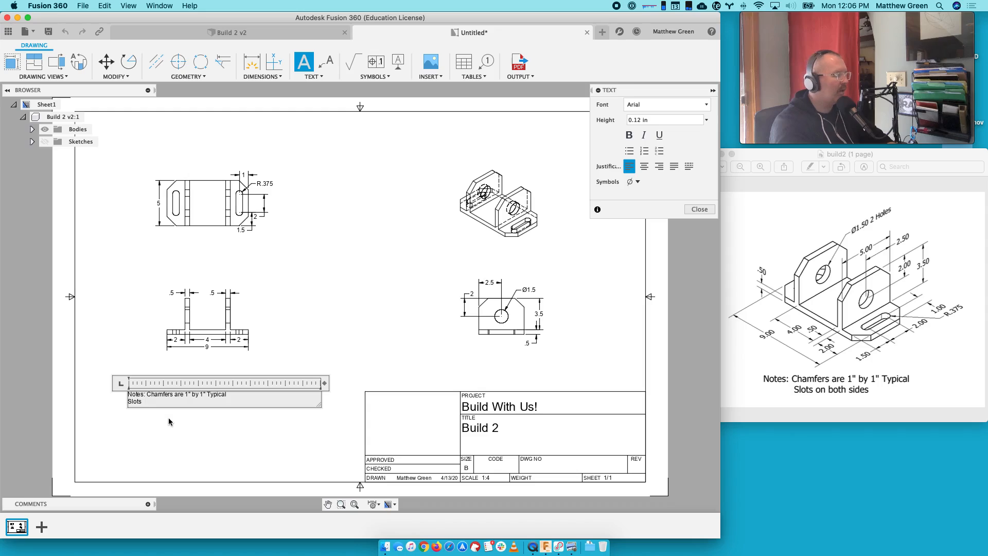
text( on both side)
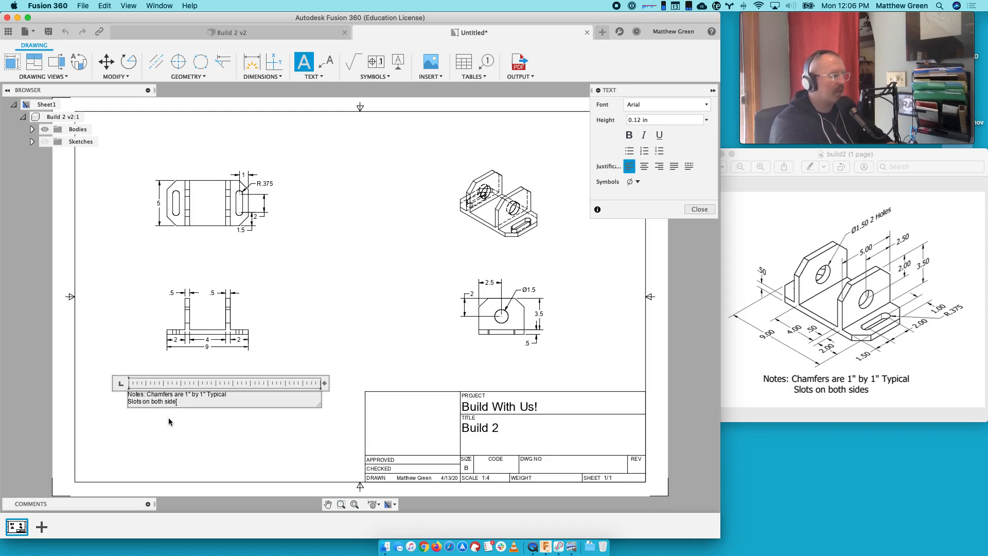
text(s)
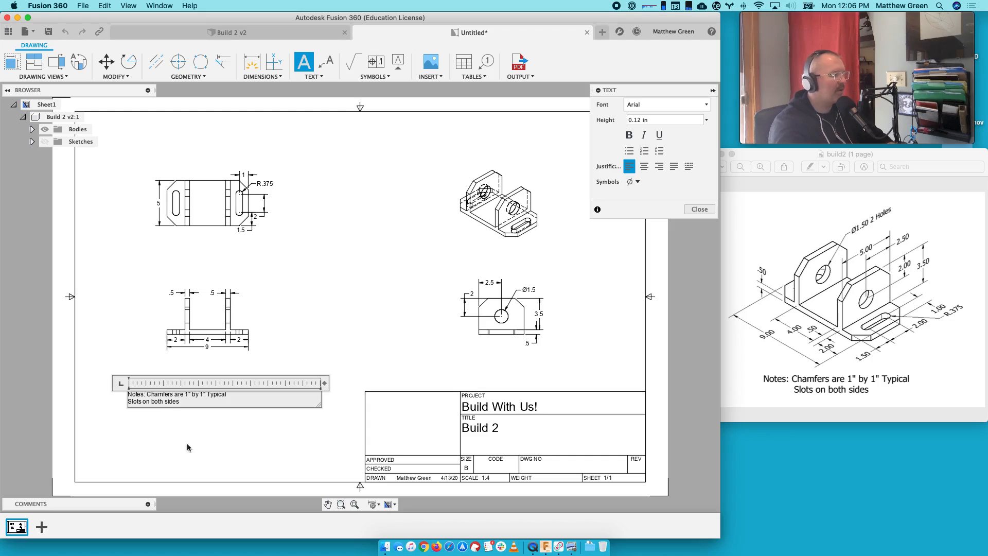
click(193, 446)
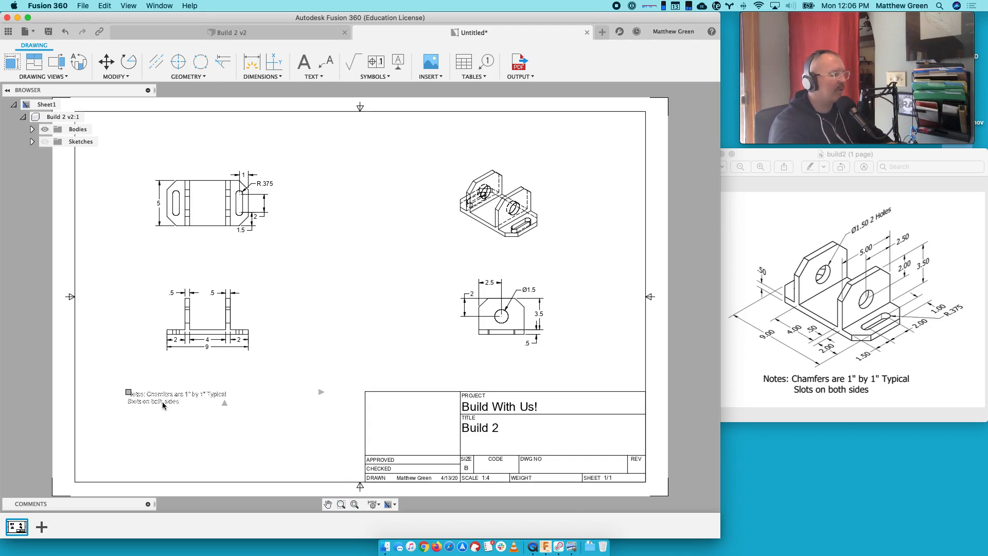
- Move the chamfer and slot note straight down, farther below the front view and level with the title block
click(176, 397)
drag(126, 390, 163, 437)
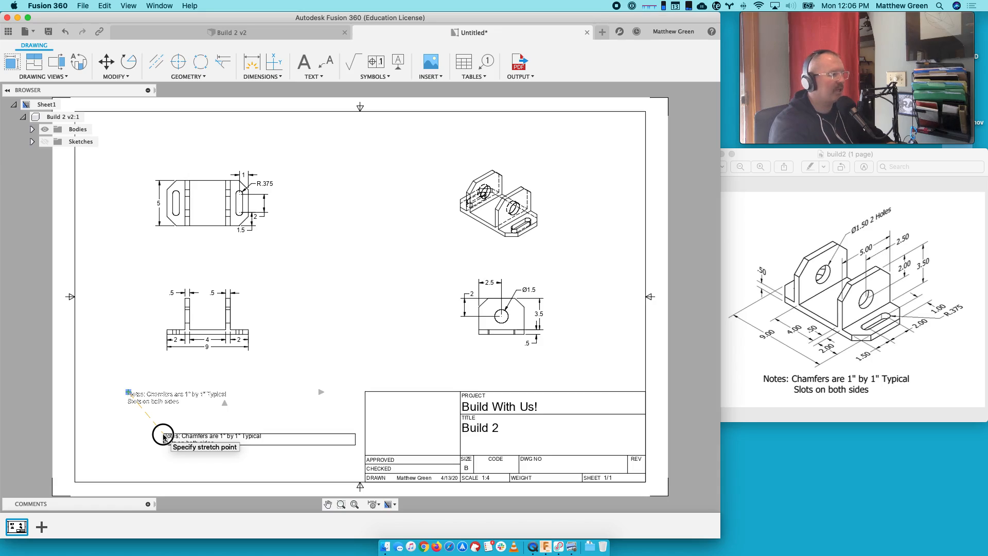
drag(164, 435, 128, 418)
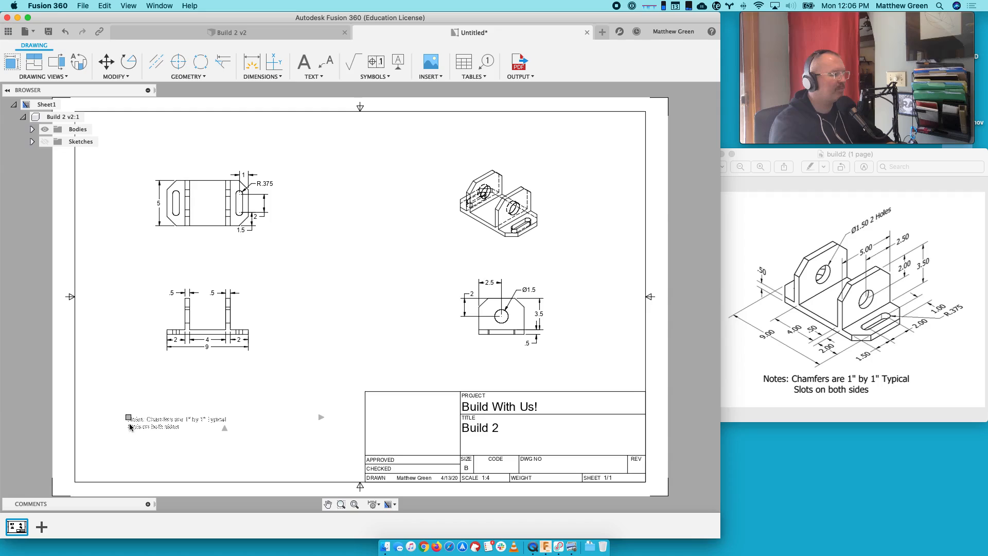
key(Escape)
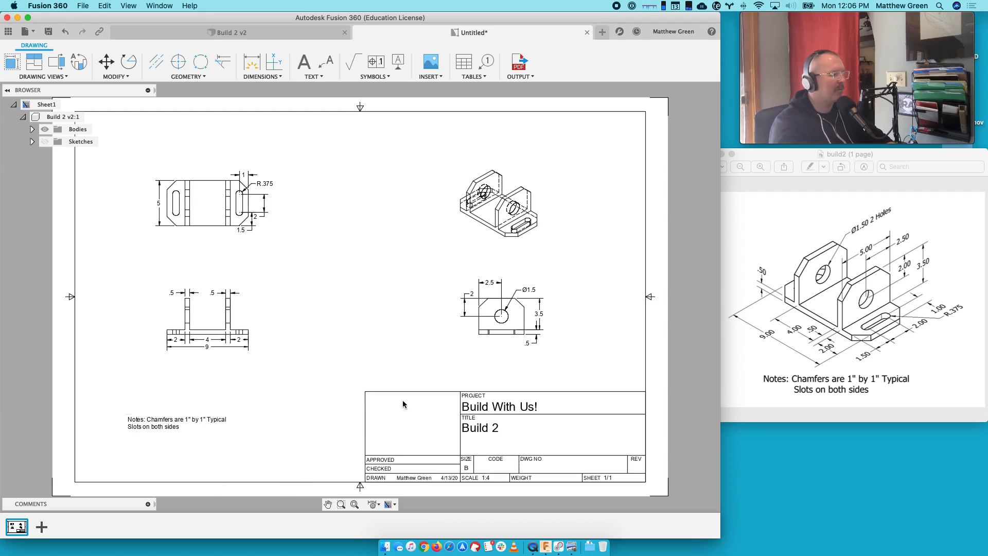